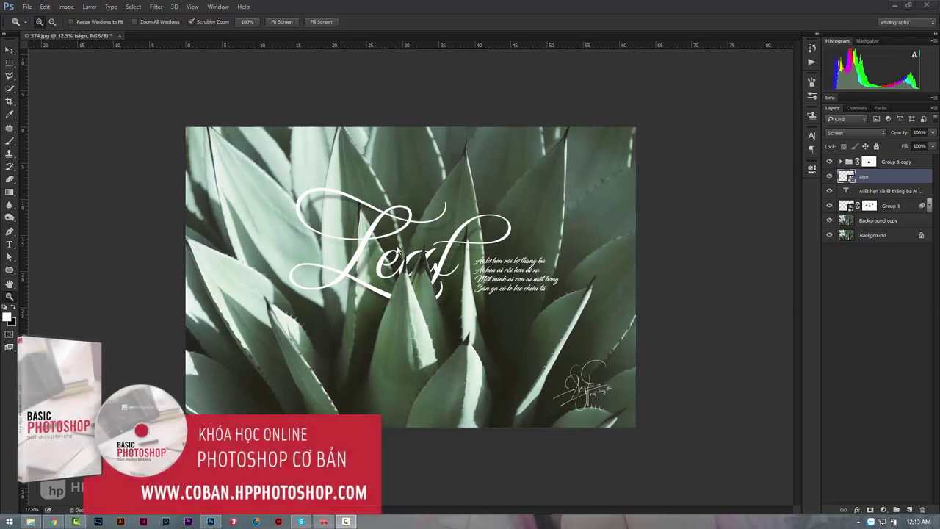
Delete every layer above Background, leaving only the plain agave photo
click(886, 164)
shift+click(884, 222)
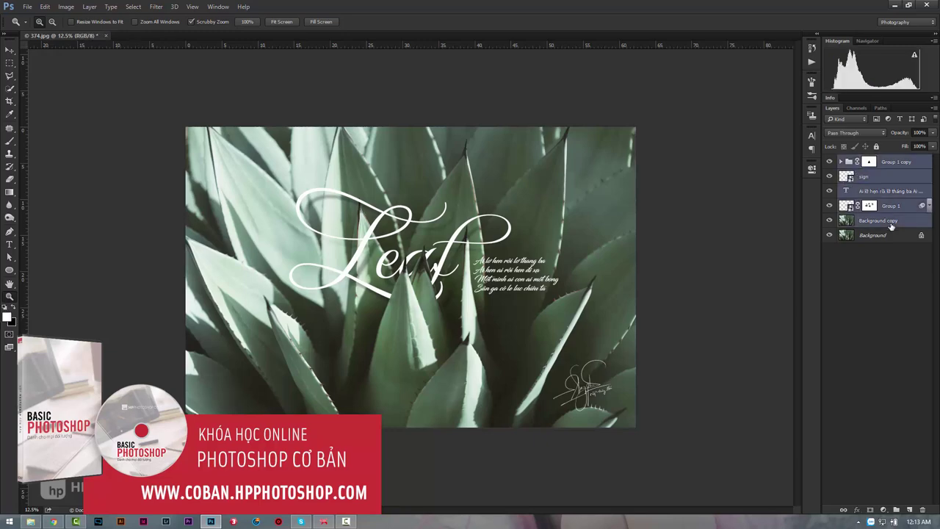
key(Delete)
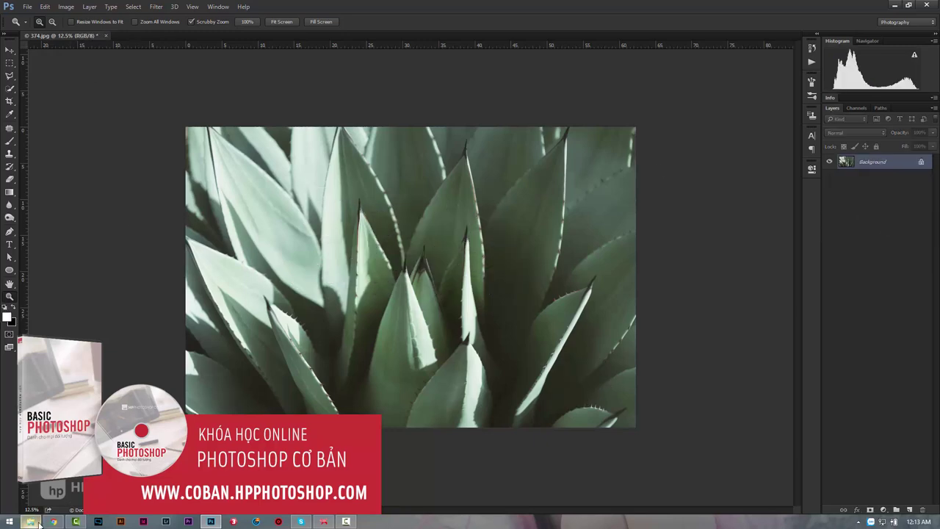
click(30, 522)
Pick 374.jpg from Downloads > Agave-parryi-closeup and return to Photoshop
click(15, 76)
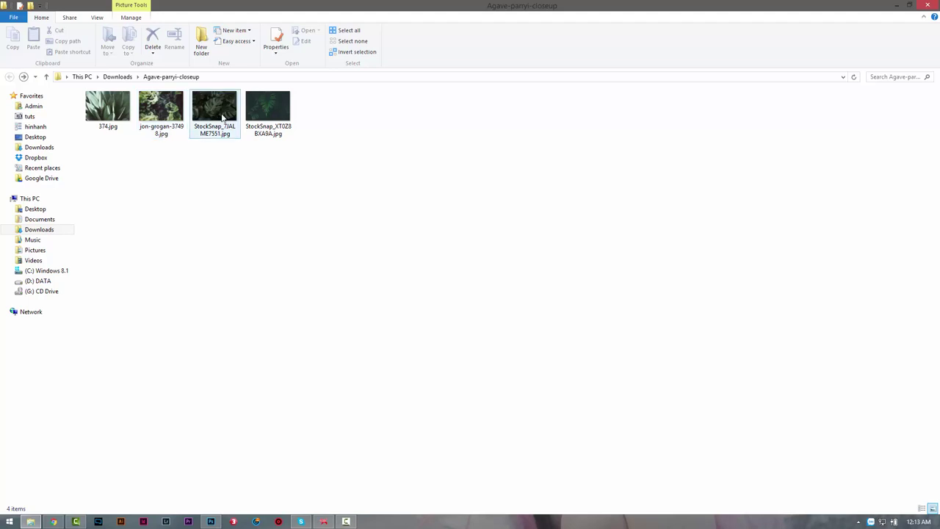
mouse_move(124, 116)
mouse_down()
mouse_move(242, 321)
mouse_move(183, 402)
mouse_up()
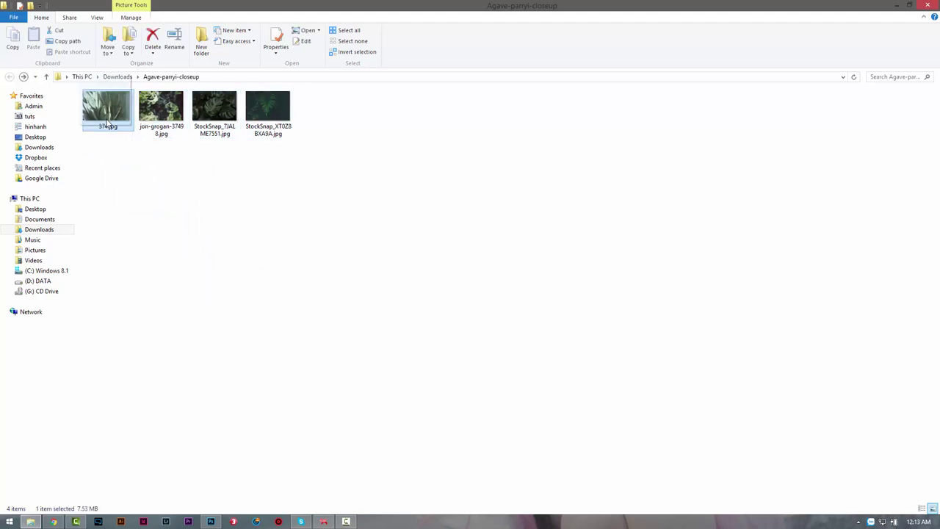
click(211, 521)
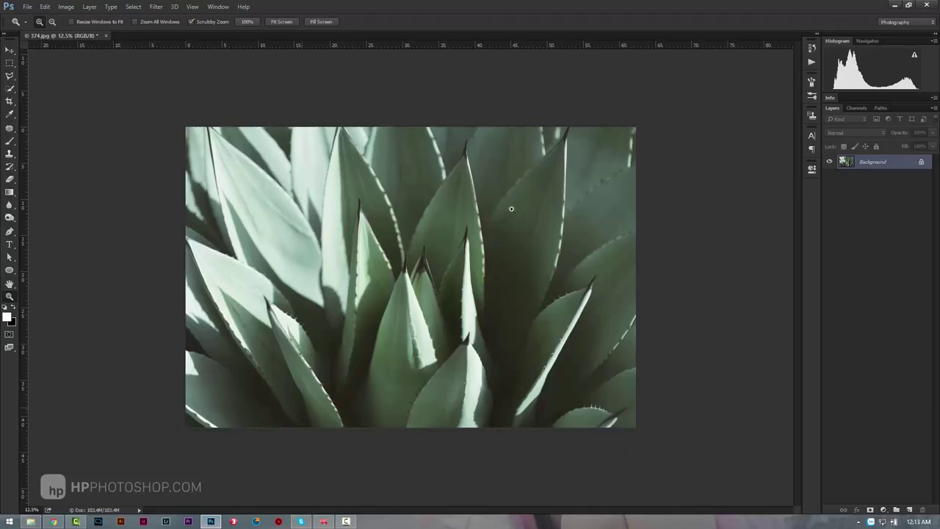
Zoom in and type 'Leaf' as a text layer near the central leaf tips
click(435, 273)
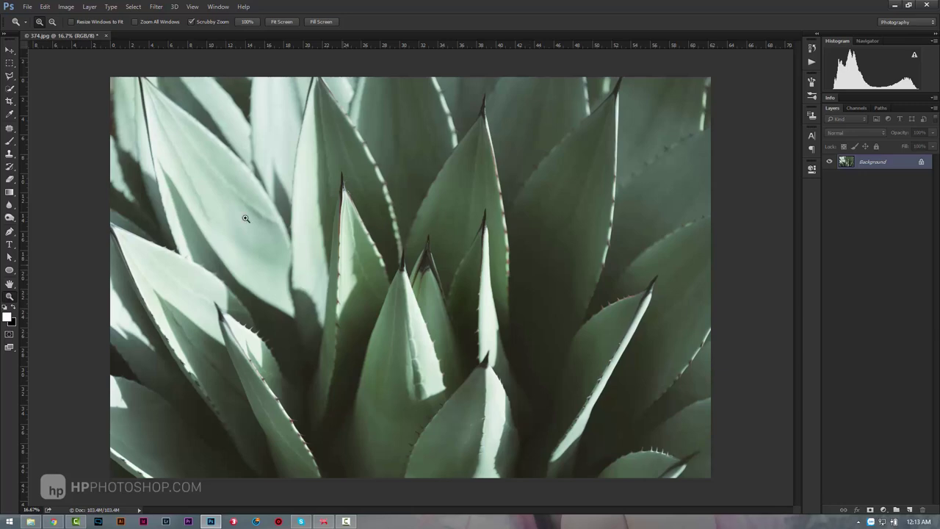
click(9, 140)
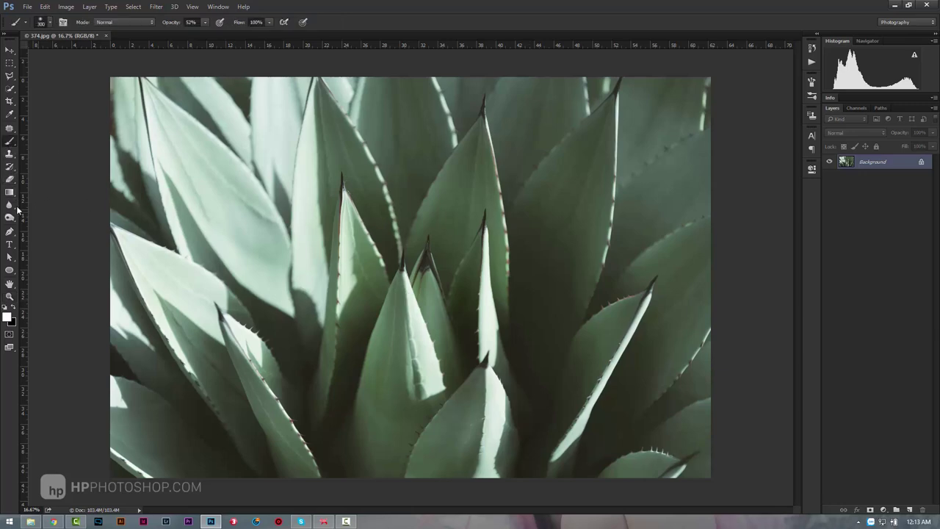
click(9, 243)
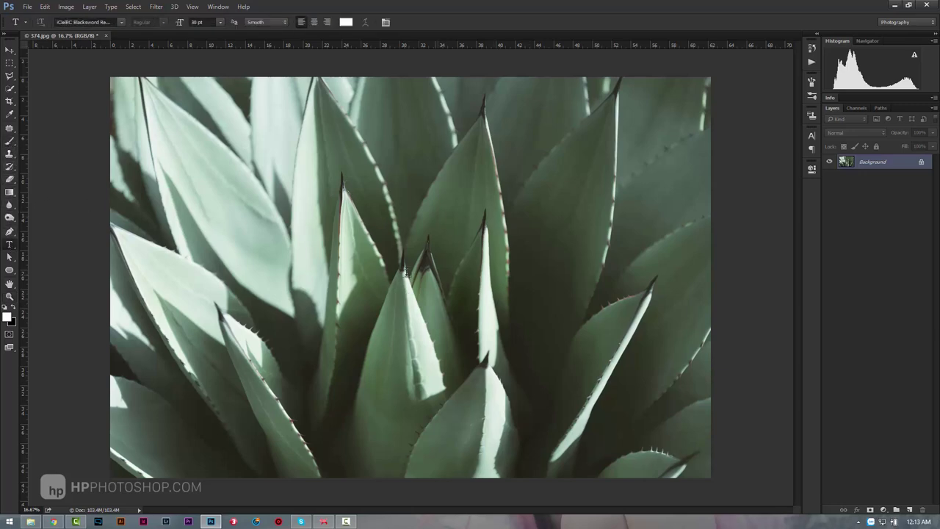
click(394, 279)
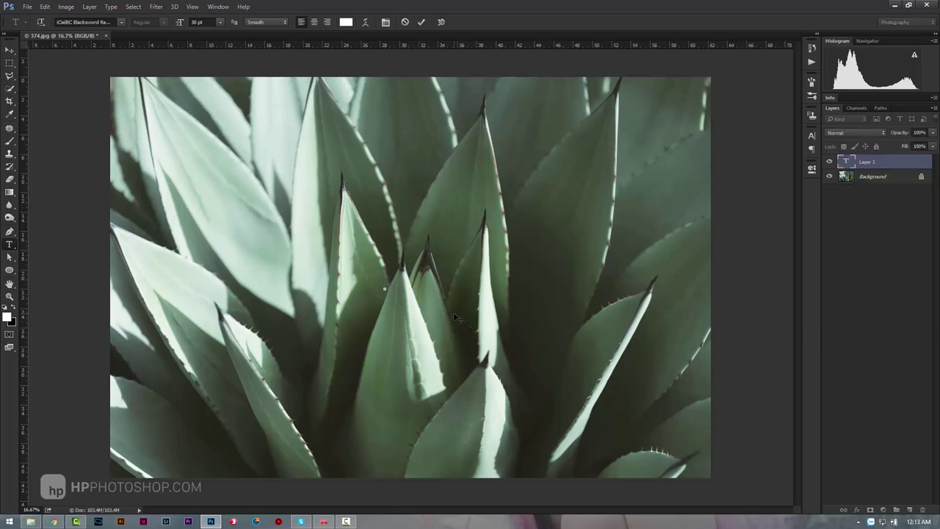
text(Leaf)
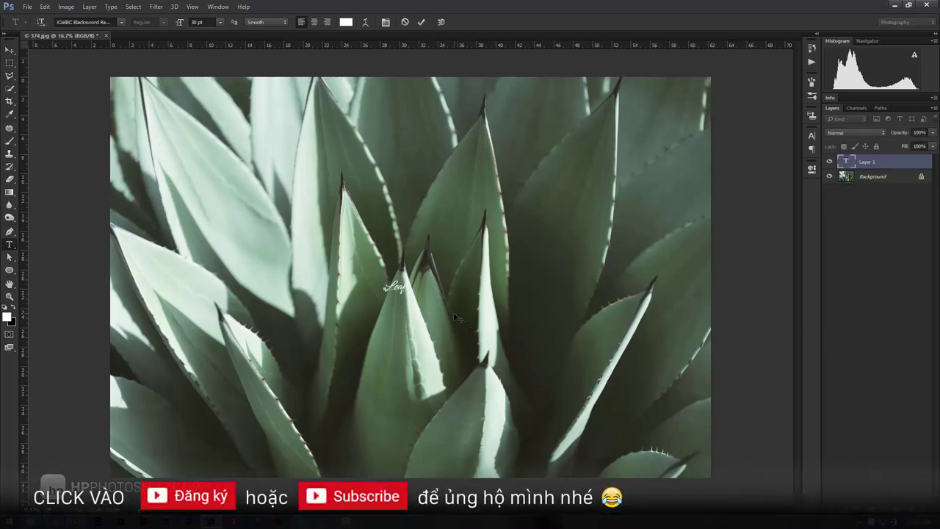
key(ctrl+a)
Set the Leaf text in the MonteCarloScriptC font
click(123, 24)
click(300, 152)
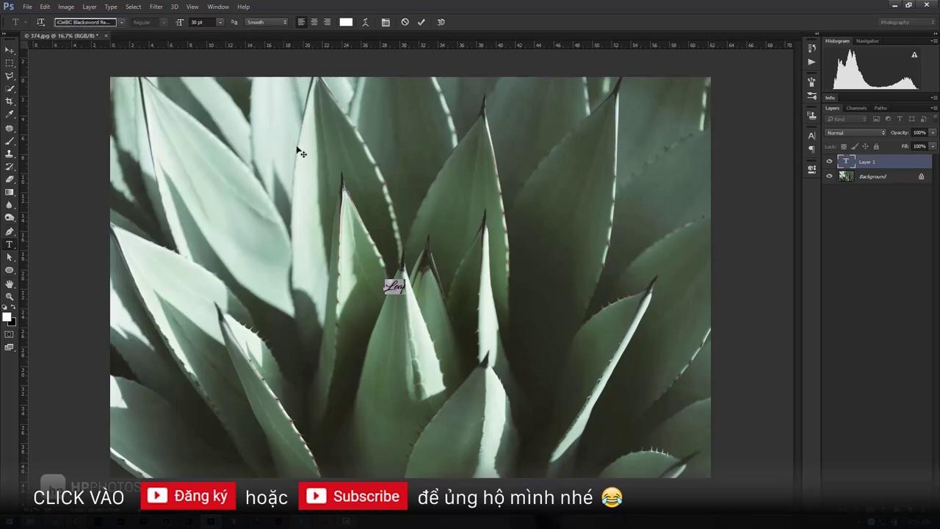
click(123, 24)
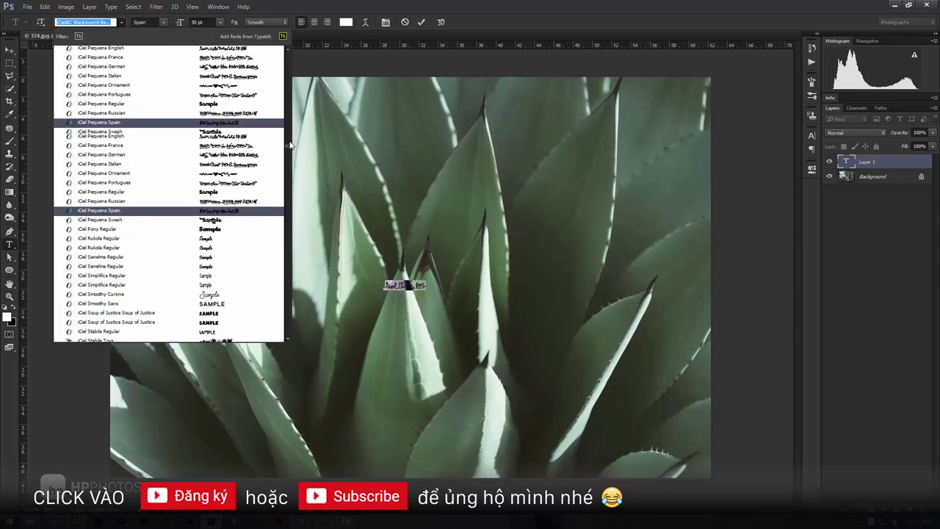
scroll(291, 140, up, 3)
scroll(290, 109, up, 10)
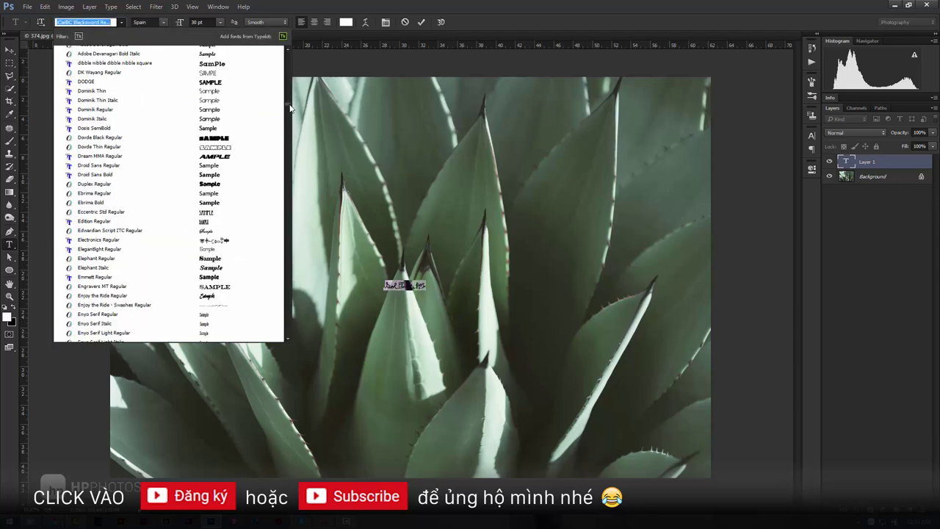
text(m)
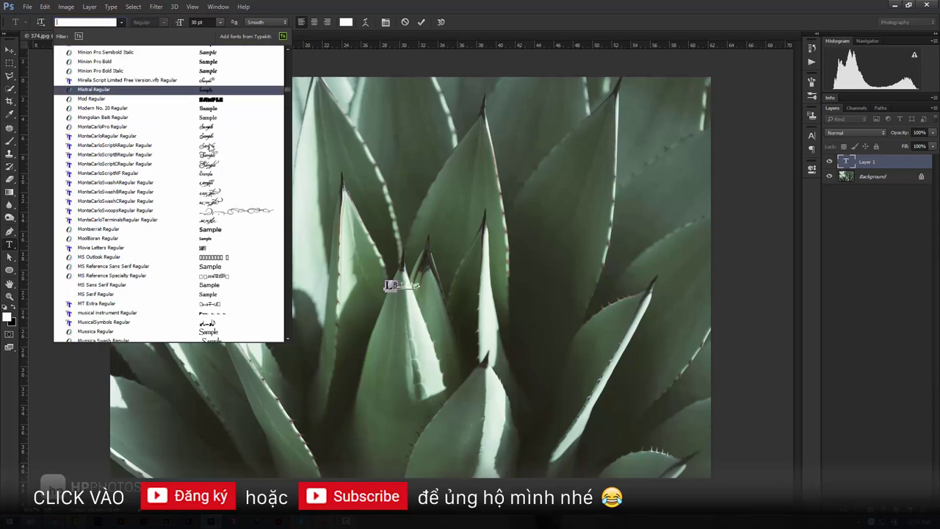
click(202, 165)
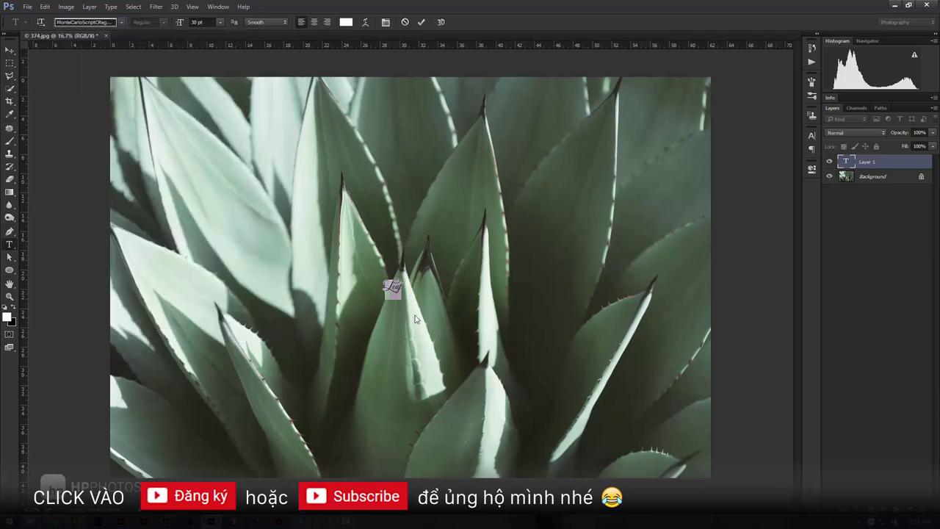
Raise the Leaf text size to 317 pt and commit the edit
drag(178, 24, 298, 27)
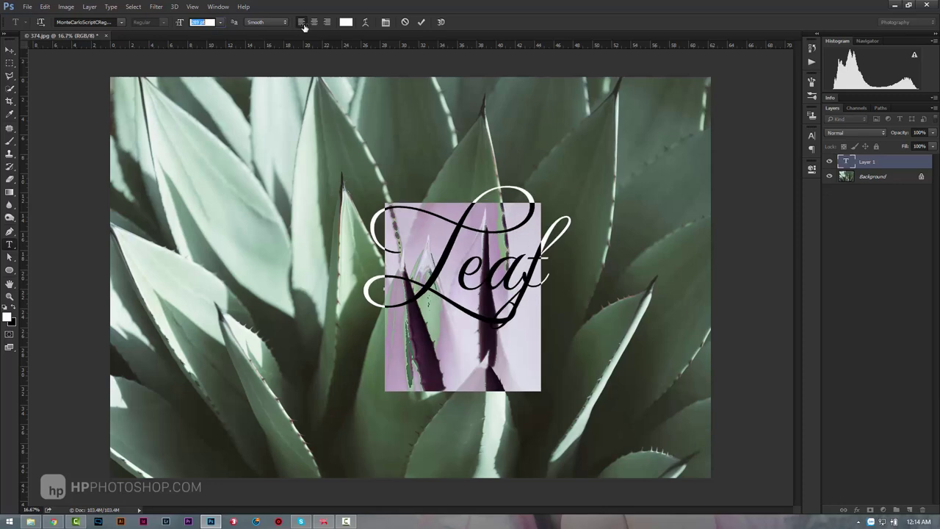
click(515, 254)
key(shift+Left)
key(shift+Left)
key(shift+Left)
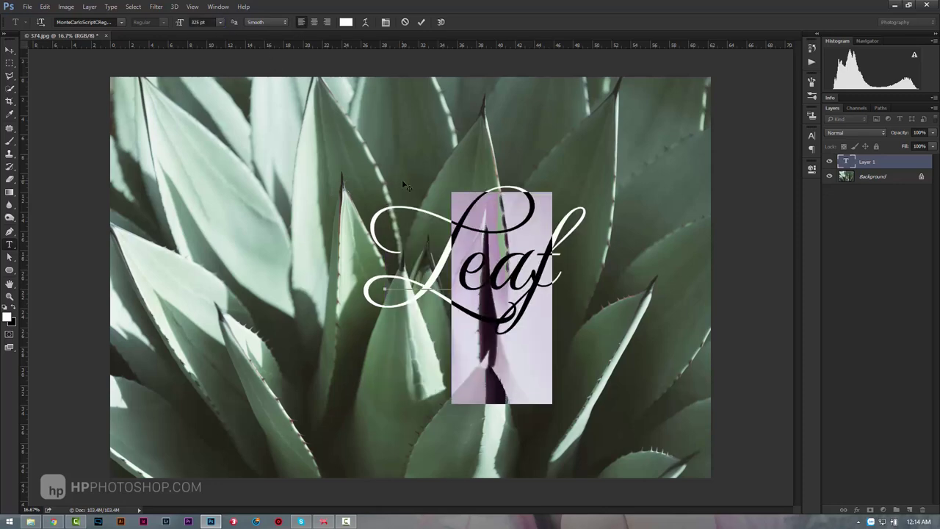
click(517, 269)
drag(552, 267, 349, 247)
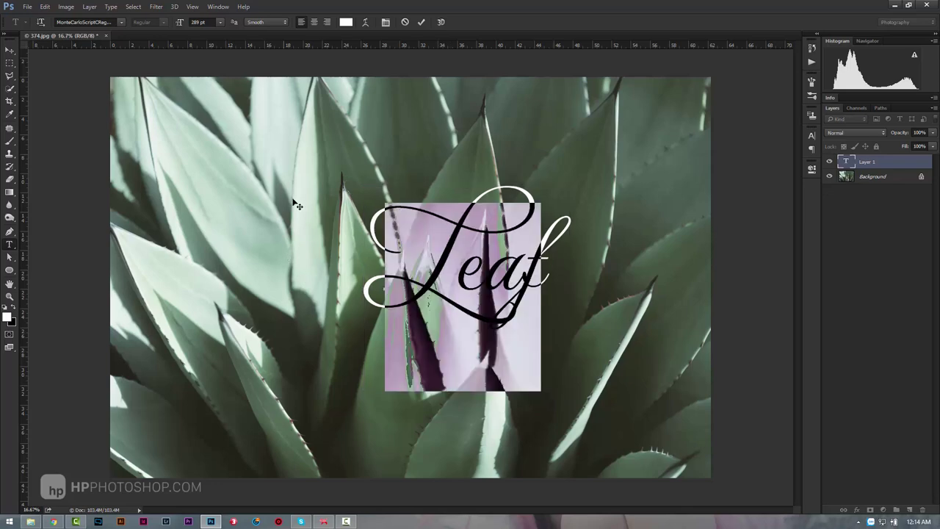
drag(180, 22, 209, 24)
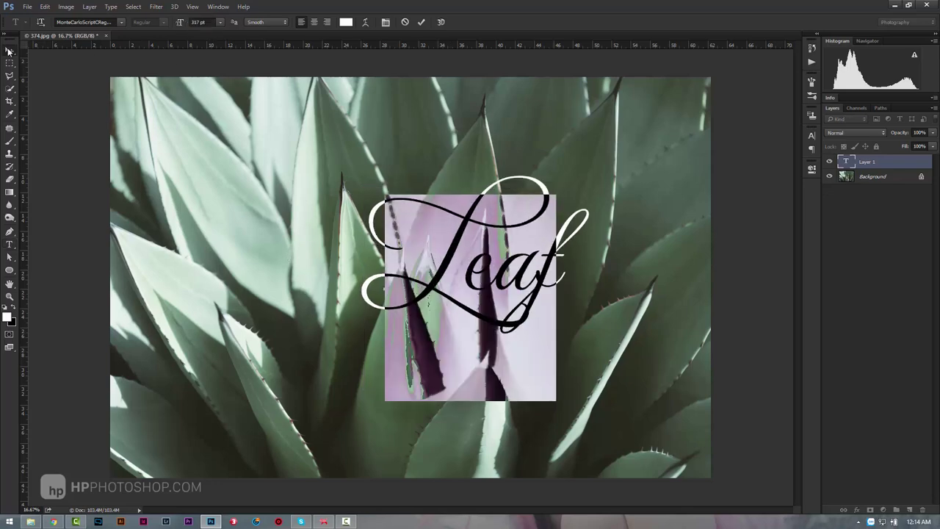
click(9, 50)
Free-transform the Leaf lettering to scale it up further
key(ctrl+t)
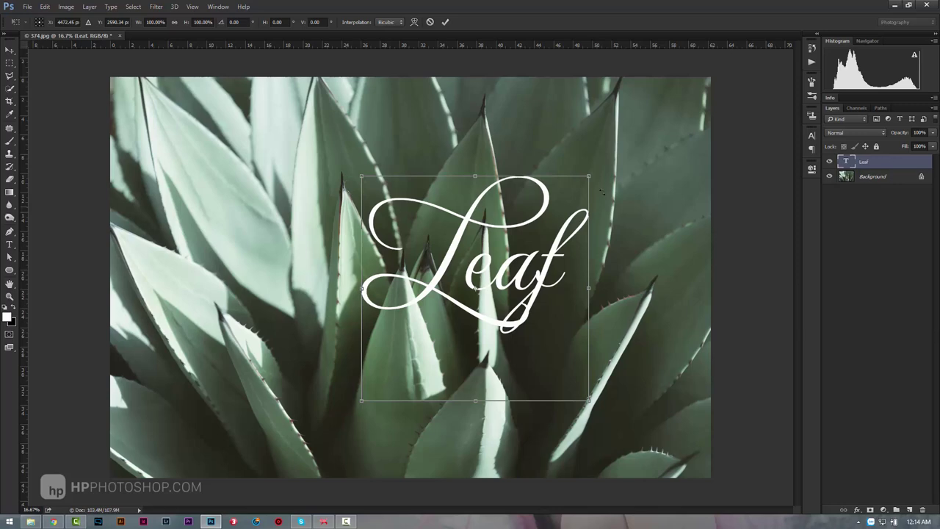
mouse_move(588, 176)
mouse_down()
mouse_move(680, 132)
mouse_move(670, 137)
mouse_up()
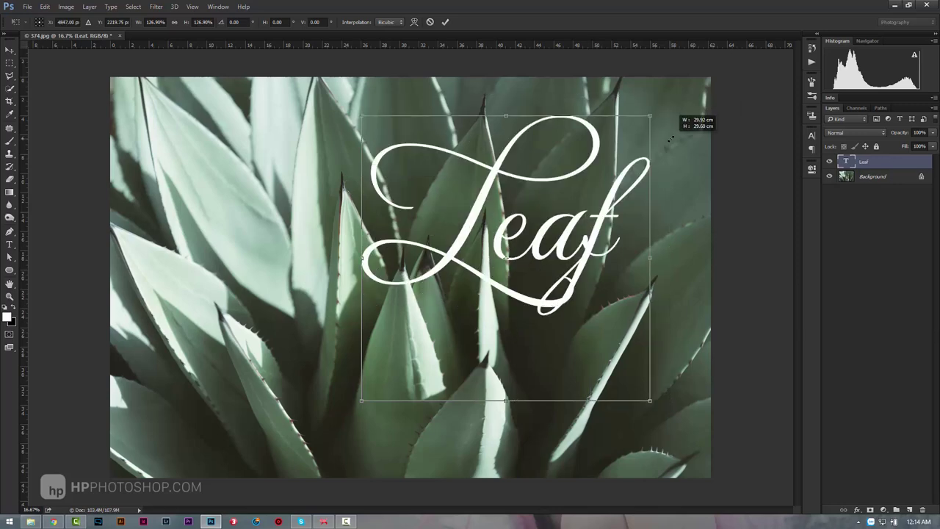
key(Return)
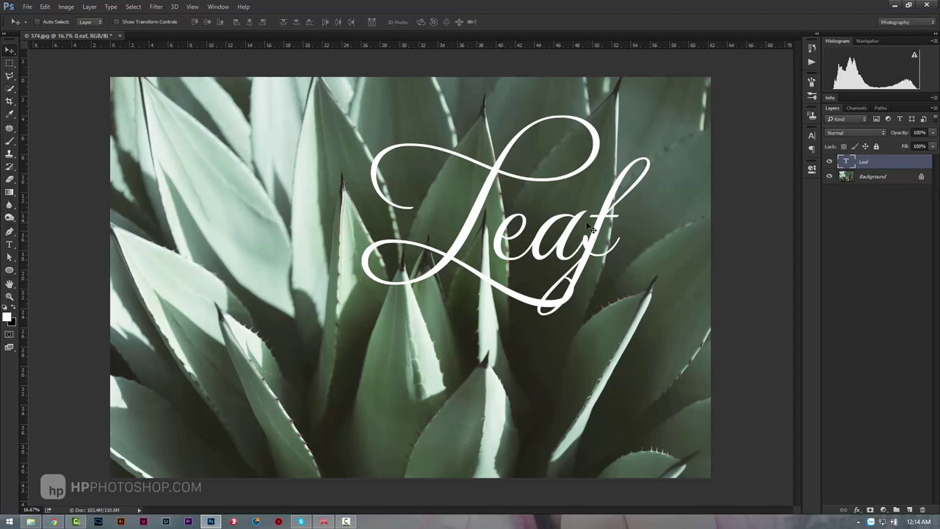
Drag the Leaf lettering into place over the agave leaf tips
mouse_move(554, 242)
mouse_down()
mouse_move(492, 218)
mouse_move(486, 238)
mouse_up()
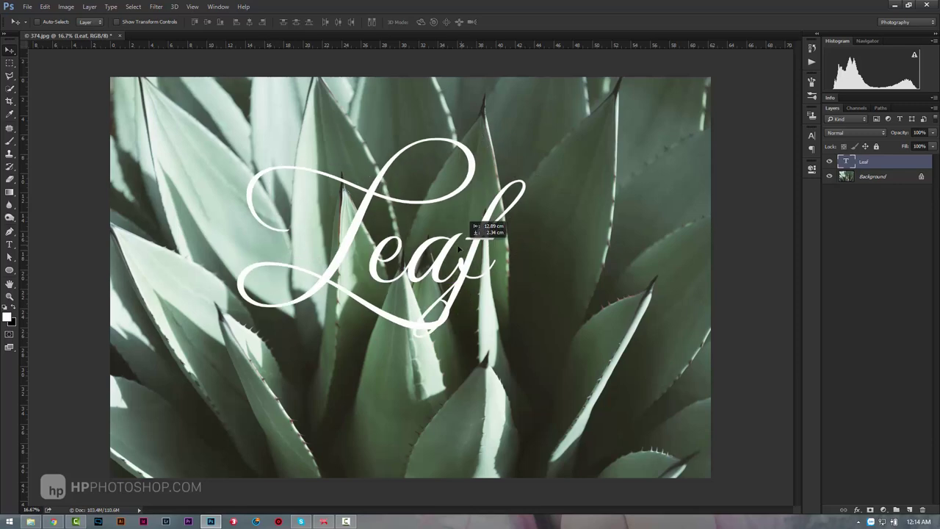
drag(486, 238, 600, 205)
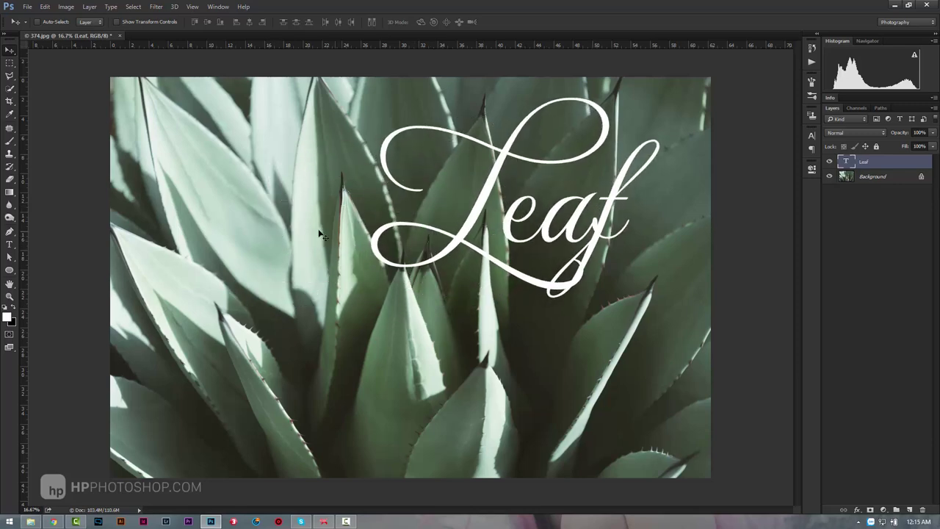
mouse_move(516, 232)
mouse_down()
mouse_move(403, 229)
mouse_move(431, 231)
mouse_up()
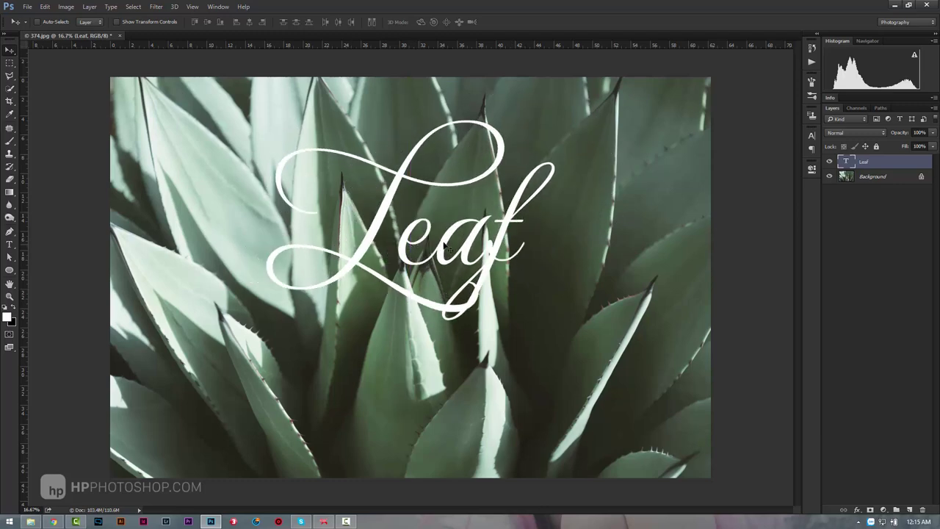
mouse_move(442, 244)
mouse_down()
mouse_move(408, 266)
mouse_move(385, 253)
mouse_up()
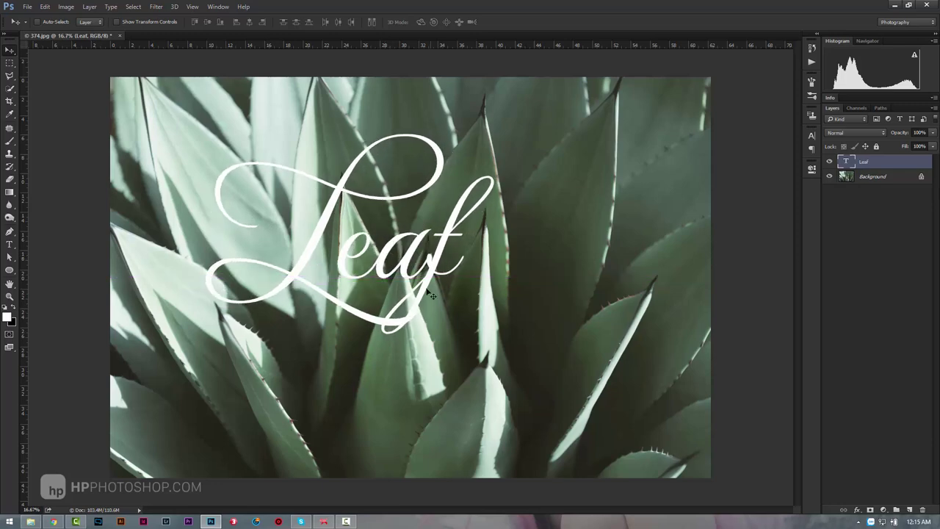
drag(431, 295, 453, 280)
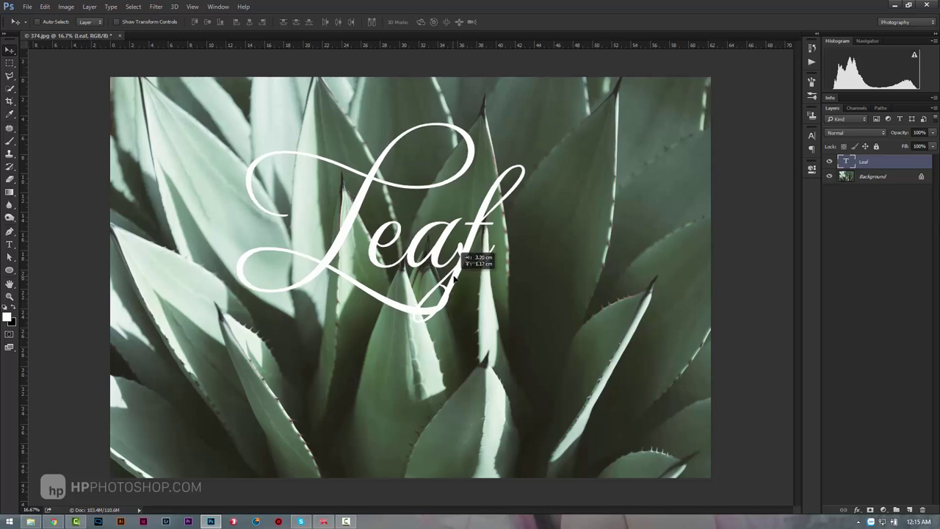
drag(453, 278, 462, 265)
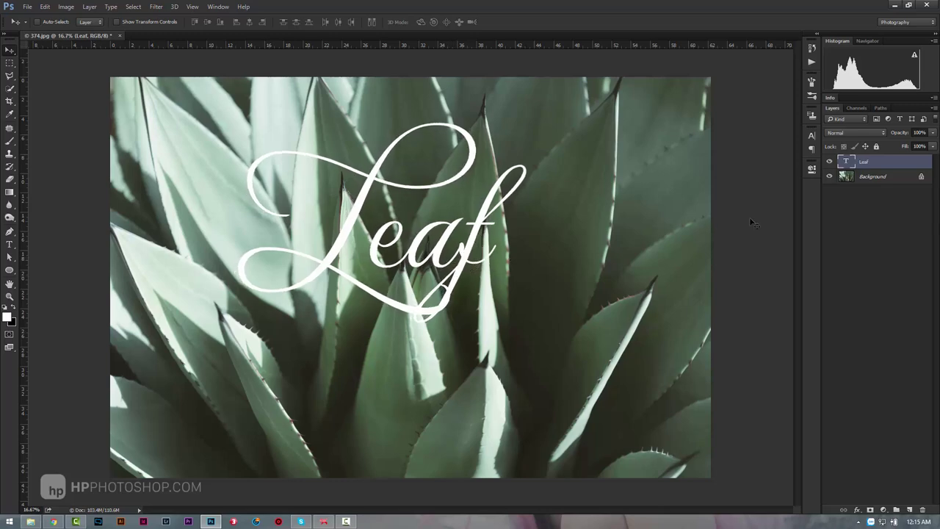
Toggle the Leaf layer off and on, nudge it up-left, and zoom to check placement
click(829, 161)
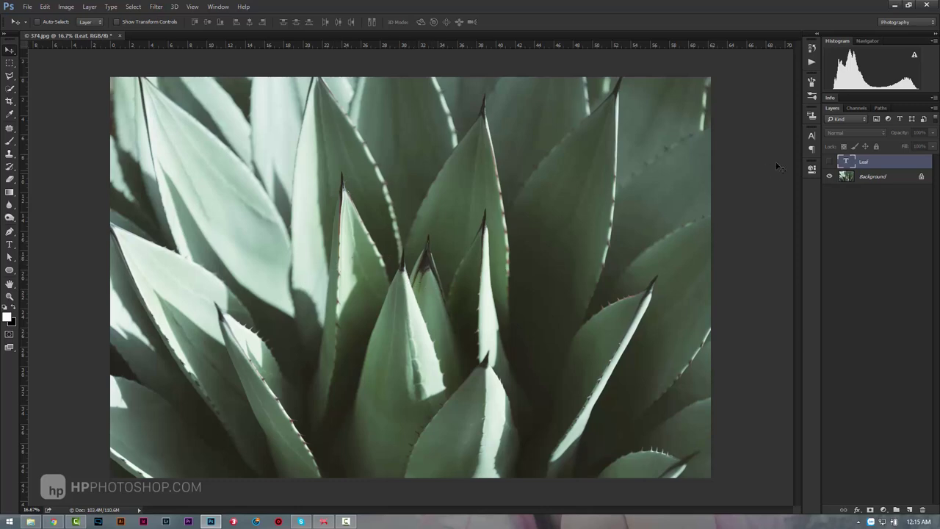
click(830, 160)
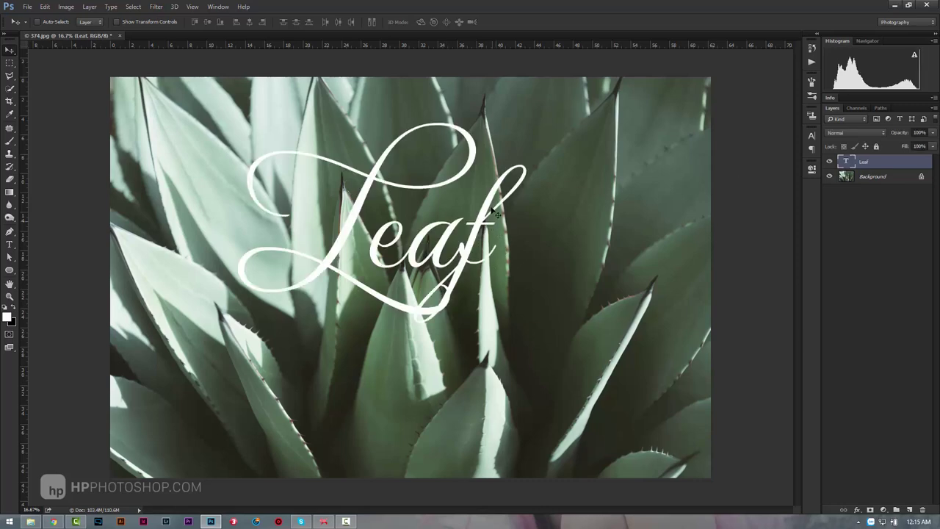
drag(487, 239, 467, 248)
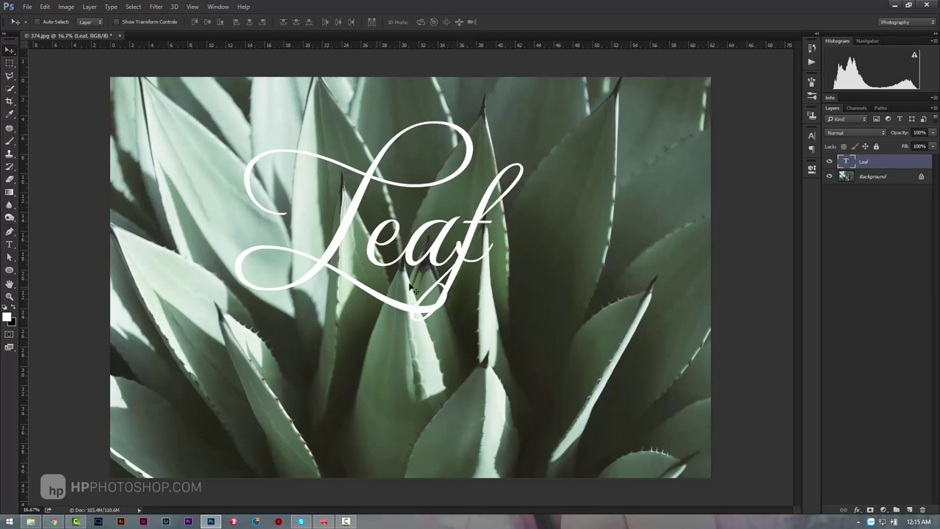
key(z)
drag(422, 270, 412, 247)
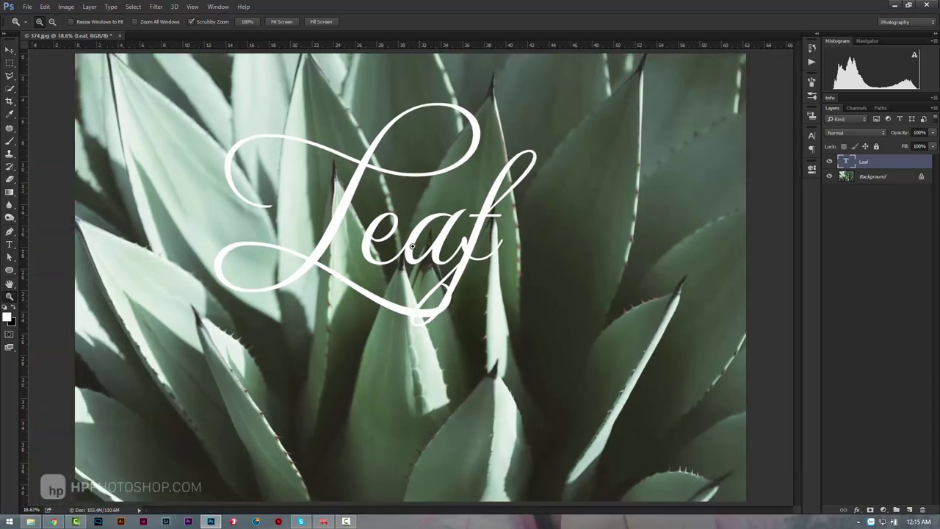
alt+click(412, 247)
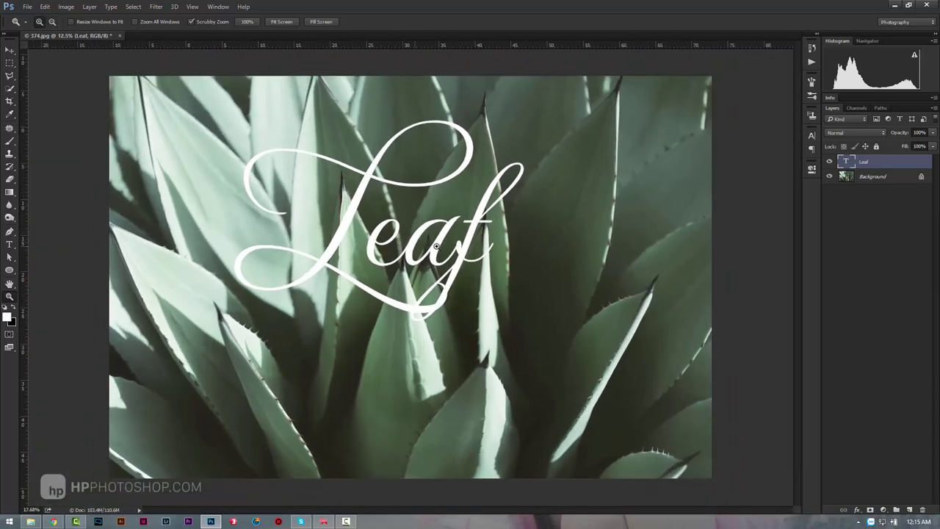
drag(411, 246, 739, 193)
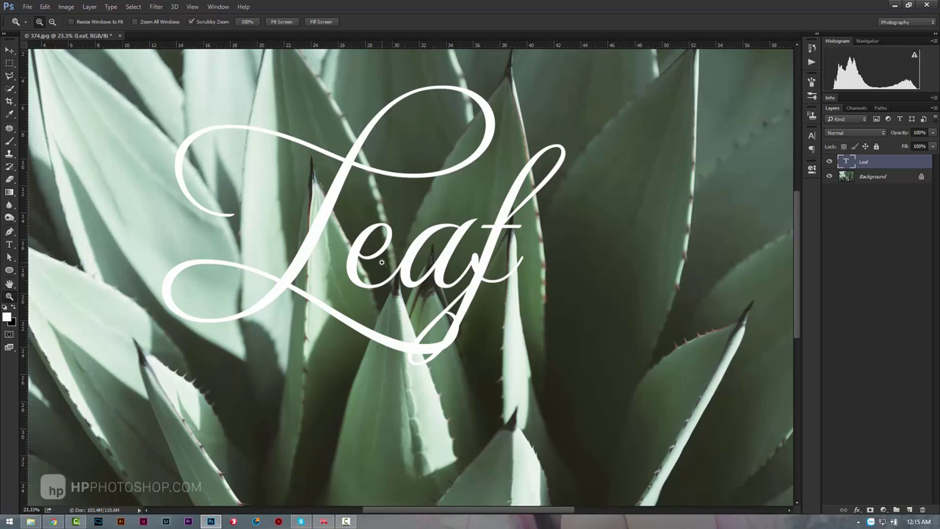
mouse_move(382, 262)
mouse_down()
mouse_move(414, 249)
mouse_move(700, 304)
mouse_up()
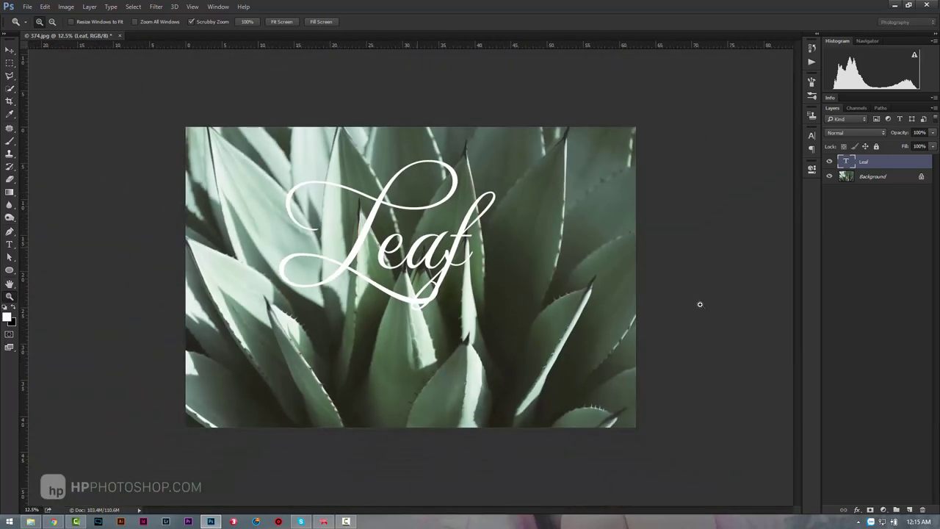
click(870, 510)
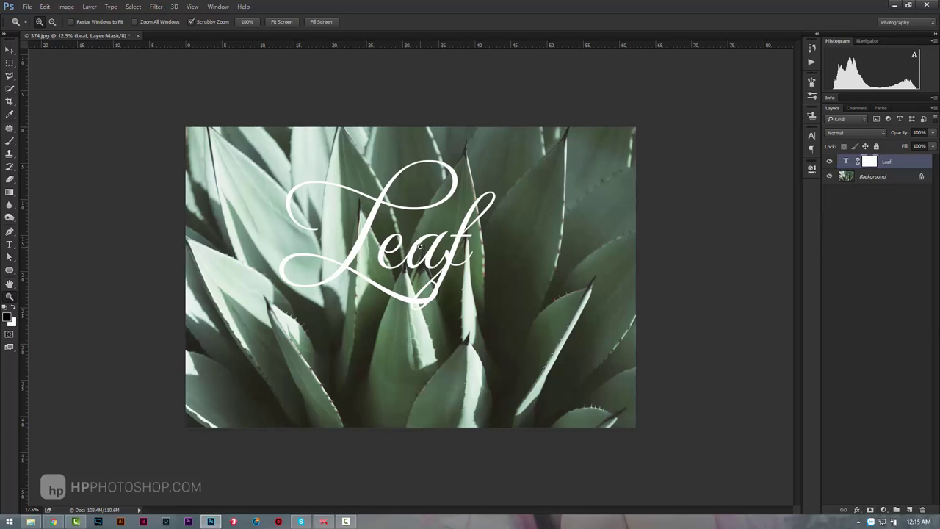
key(ctrl+z)
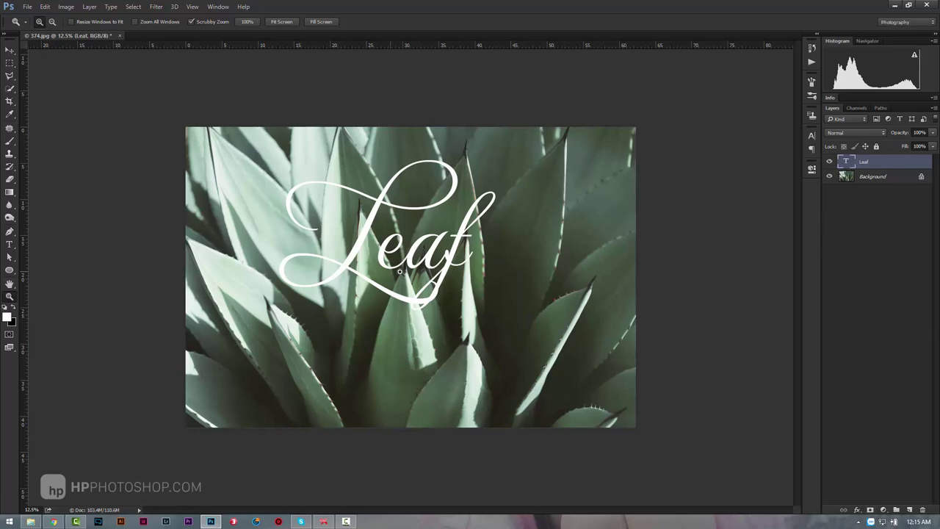
click(400, 272)
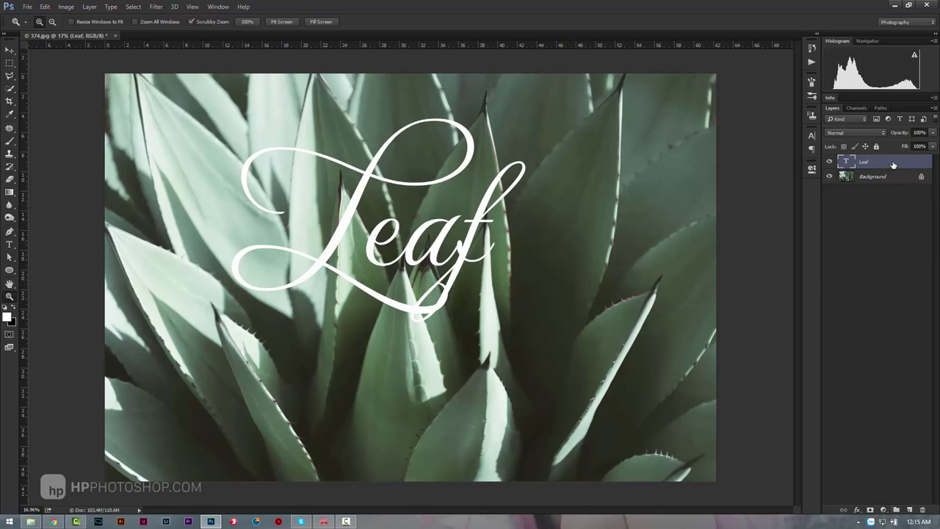
Regroup the Leaf text layer into Group 1 with Ctrl+G and collapse the group
click(896, 510)
click(863, 174)
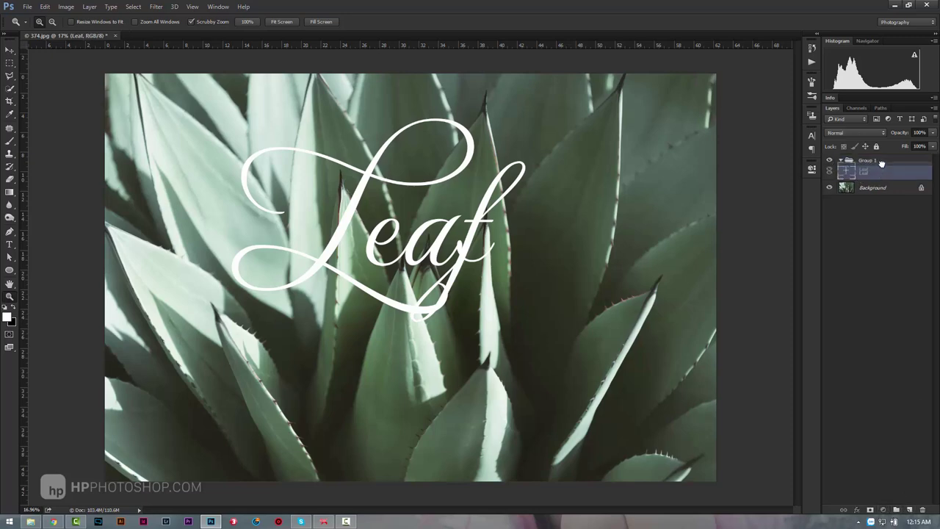
click(881, 160)
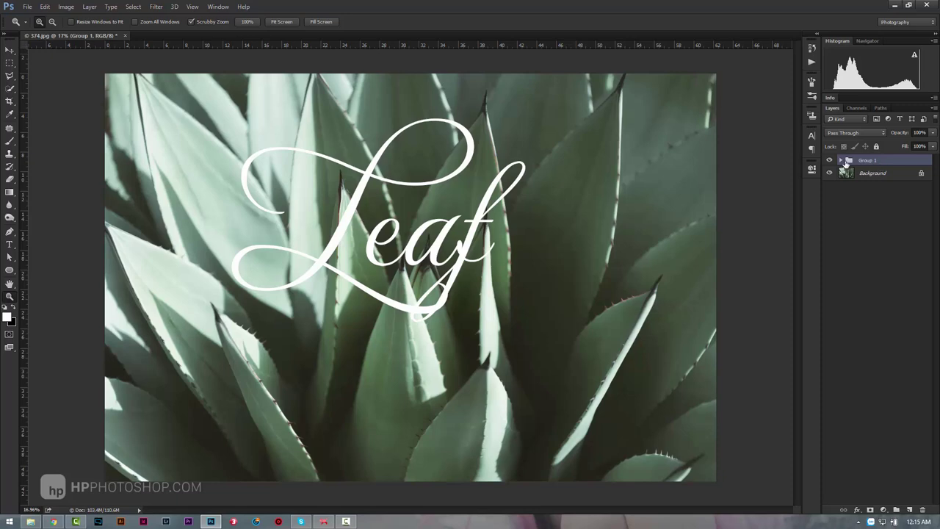
click(923, 510)
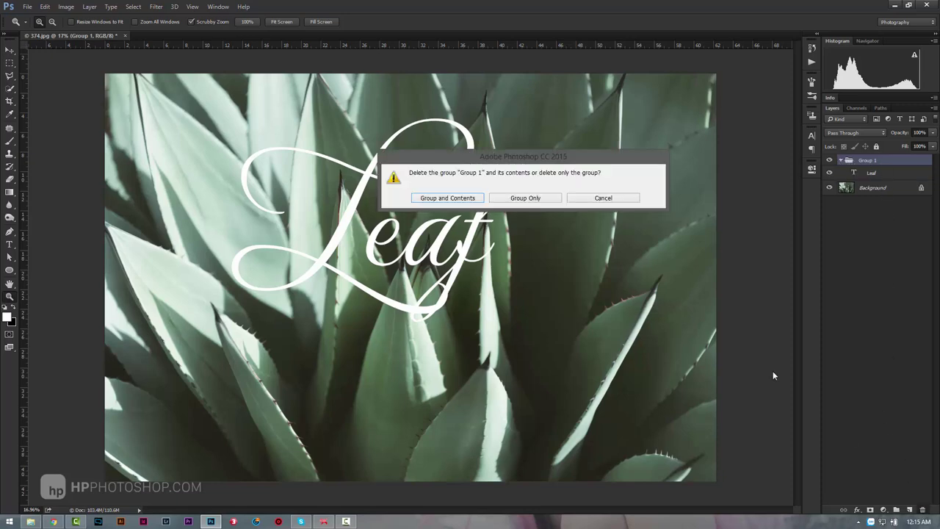
click(542, 194)
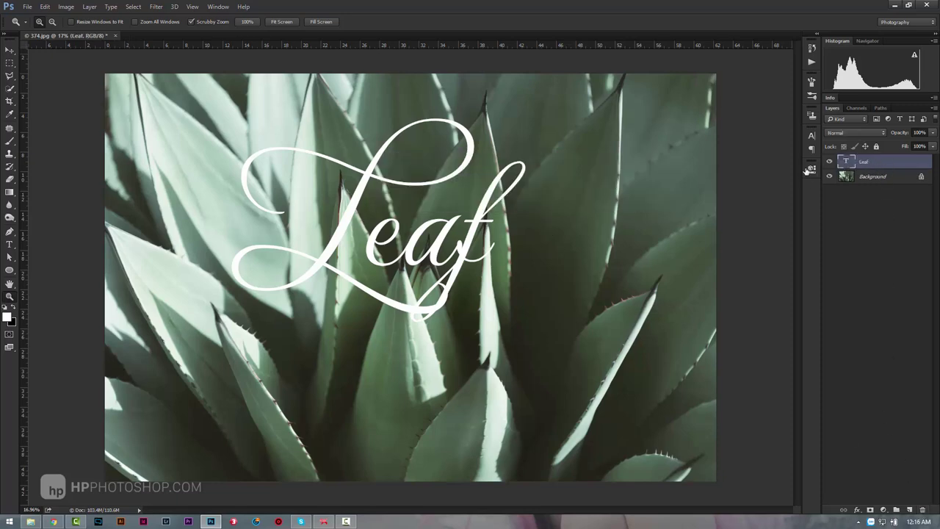
key(ctrl+g)
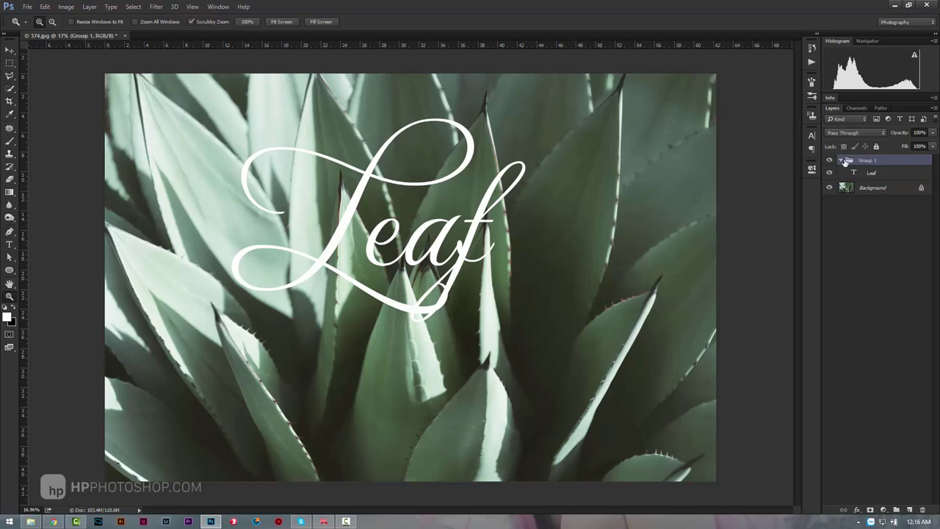
click(842, 161)
click(842, 160)
click(829, 160)
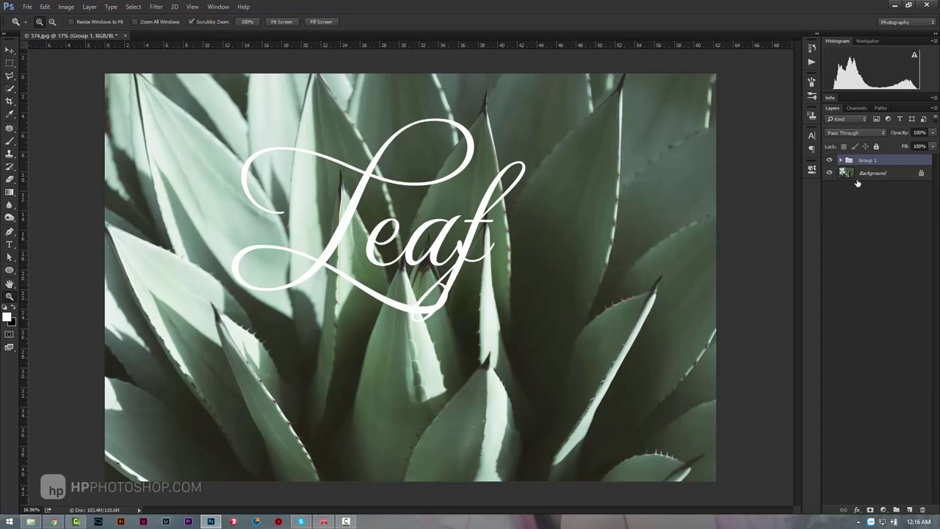
Add a layer mask to Group 1 and lower its opacity to 38%
click(871, 508)
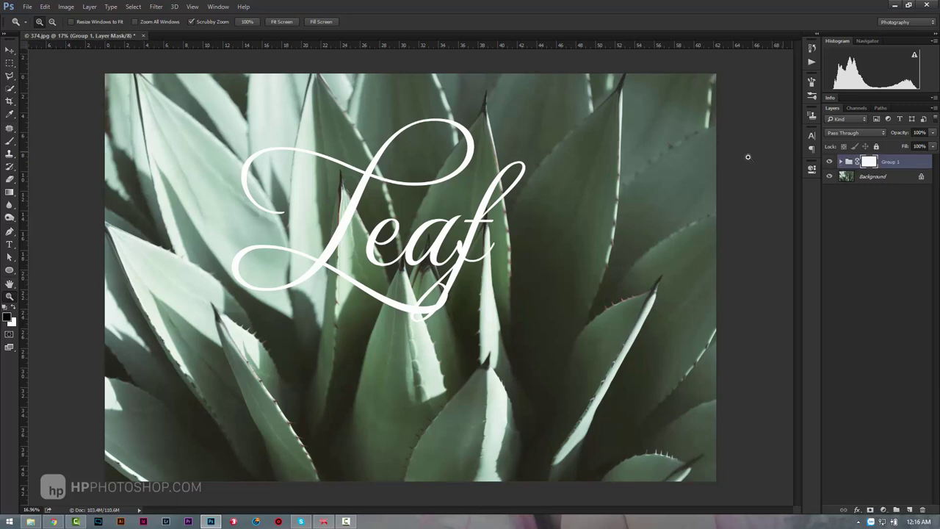
drag(424, 251, 440, 272)
scroll(456, 272, up, 3)
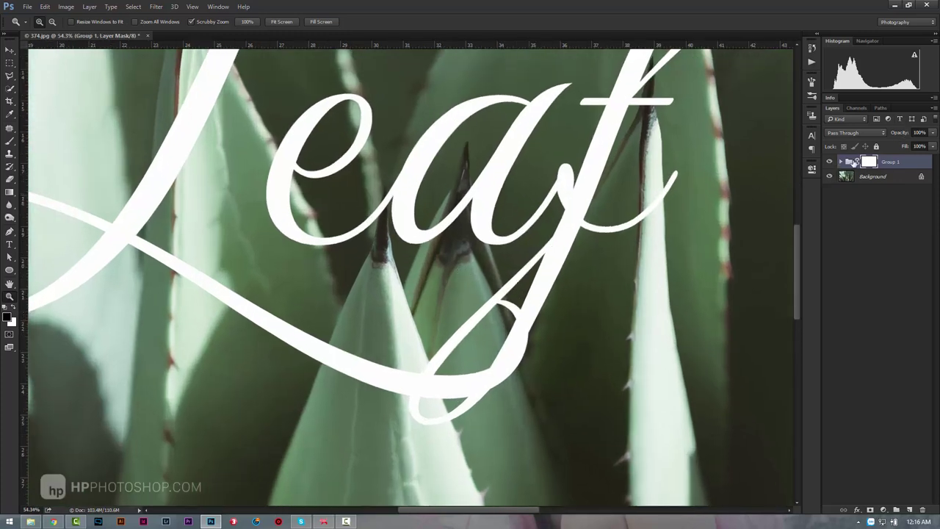
drag(898, 132, 869, 132)
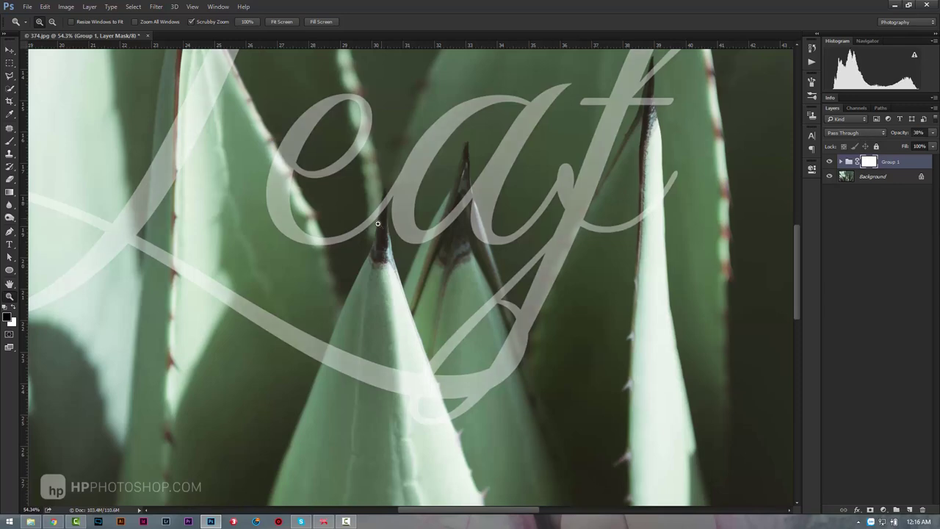
scroll(383, 265, up, 1)
Hide Group 1 and look through the Quick Selection tool flyout
scroll(406, 260, up, 1)
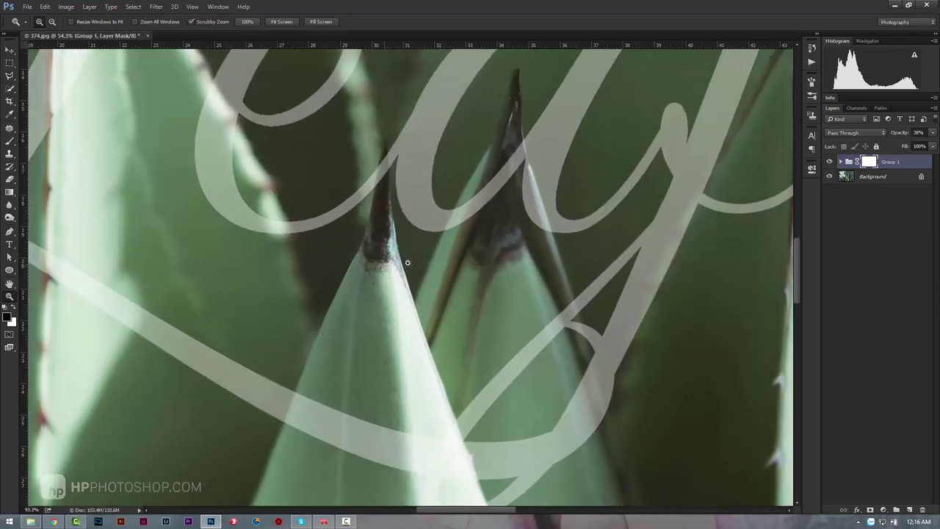
click(829, 163)
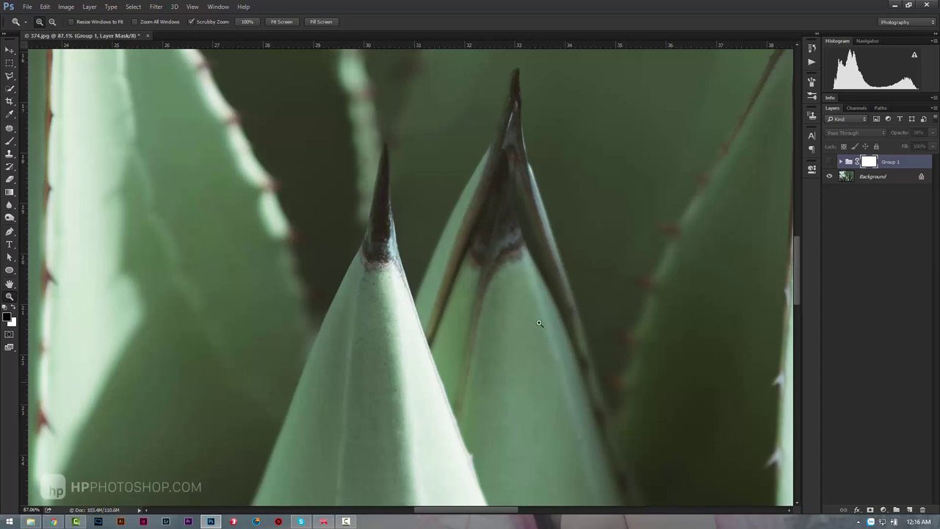
click(11, 89)
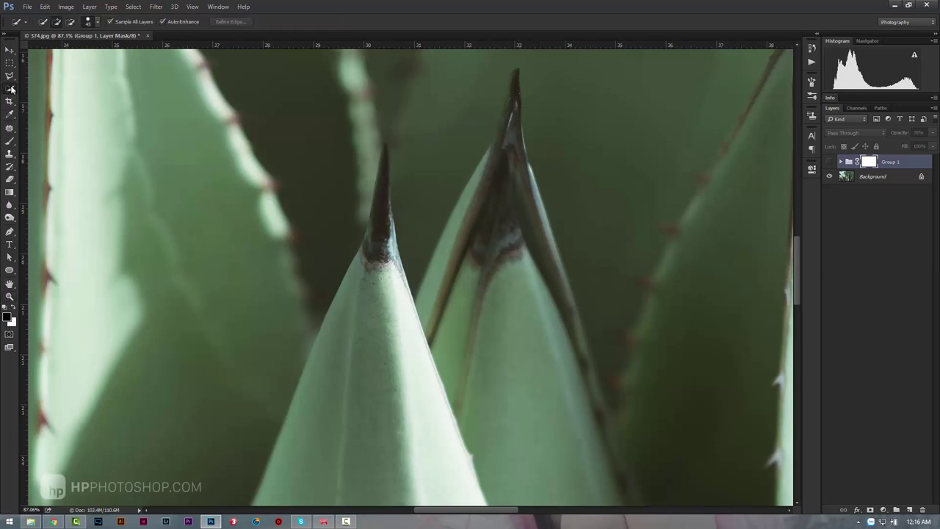
right_click(12, 92)
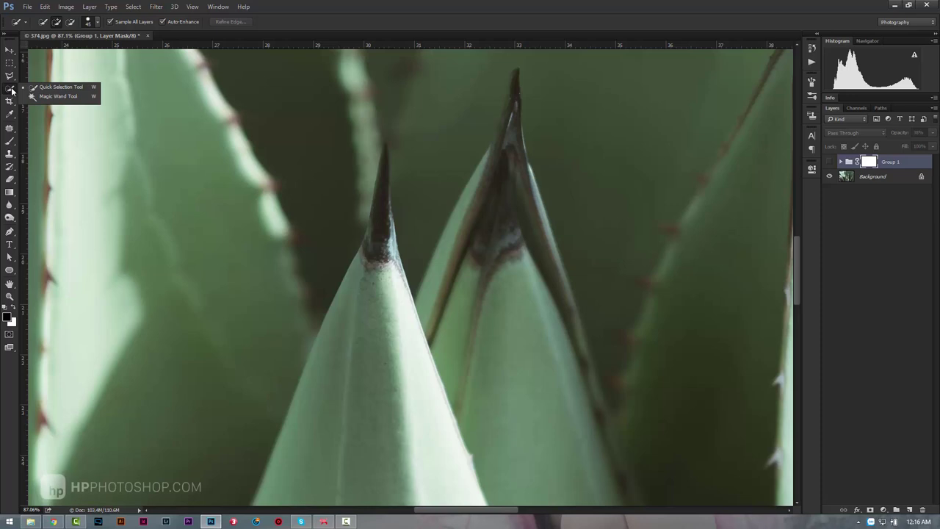
click(11, 91)
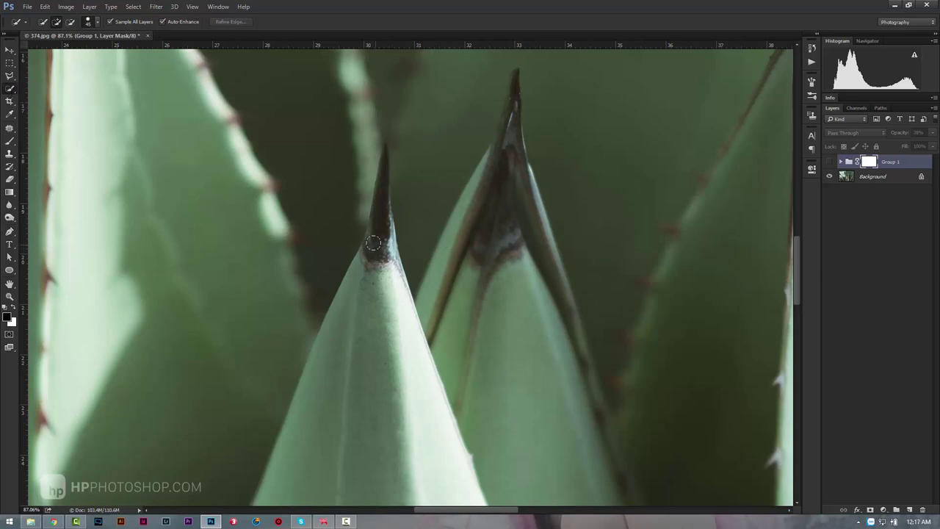
Brush a rough selection over the left and right leaf tips
drag(369, 247, 380, 383)
drag(384, 432, 379, 224)
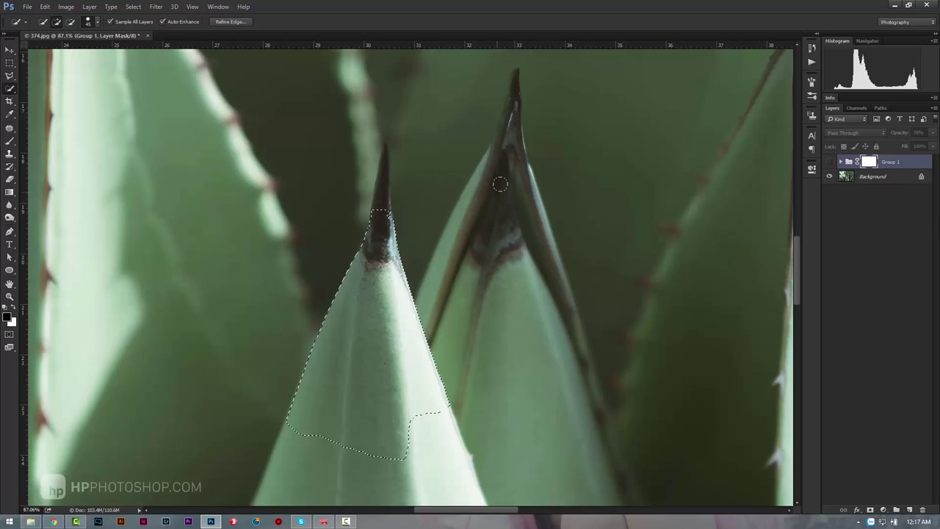
mouse_move(505, 177)
mouse_down()
mouse_move(588, 464)
mouse_move(613, 482)
mouse_move(475, 506)
mouse_up()
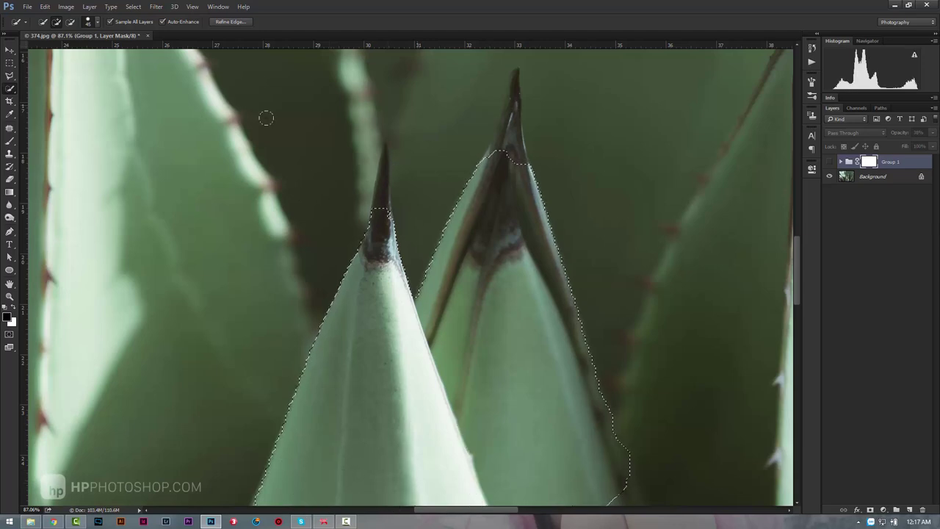
Trace the left and right central spine tips with the Polygonal Lasso
drag(10, 76, 42, 85)
click(42, 85)
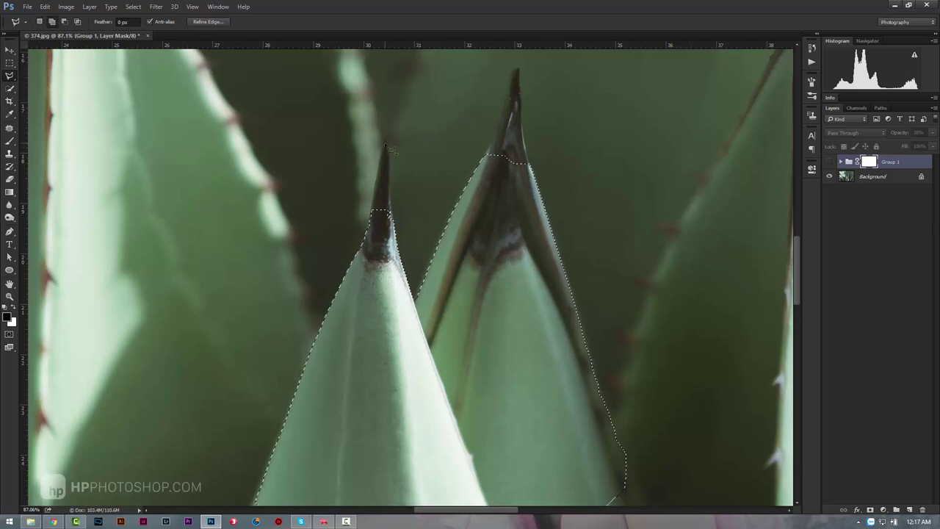
click(367, 234)
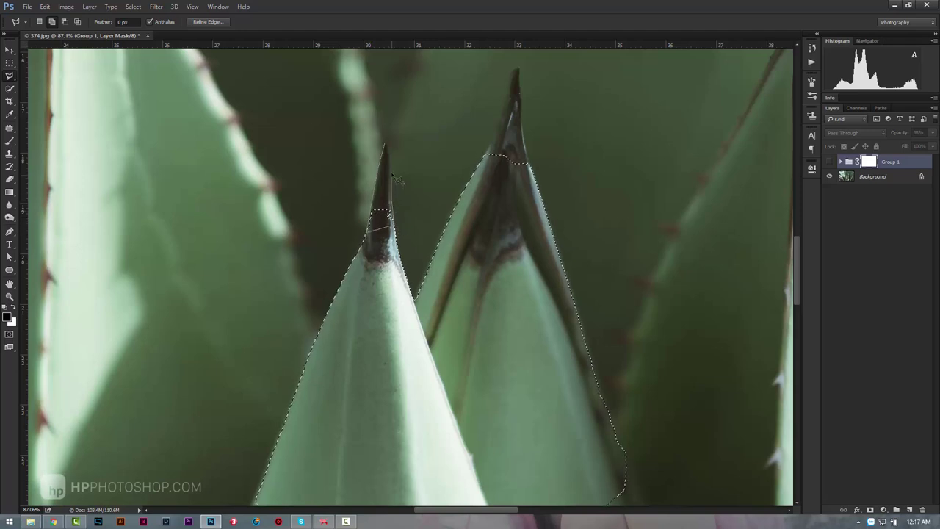
double_click(386, 145)
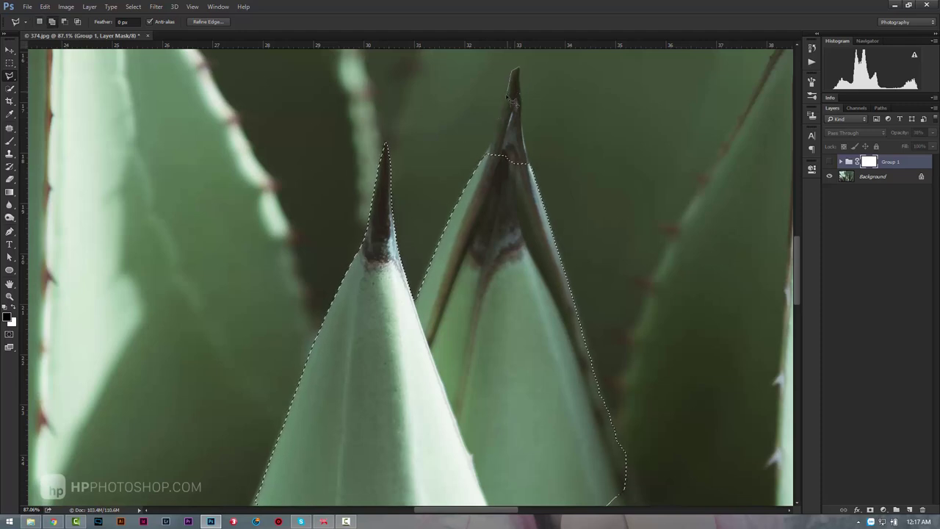
click(482, 165)
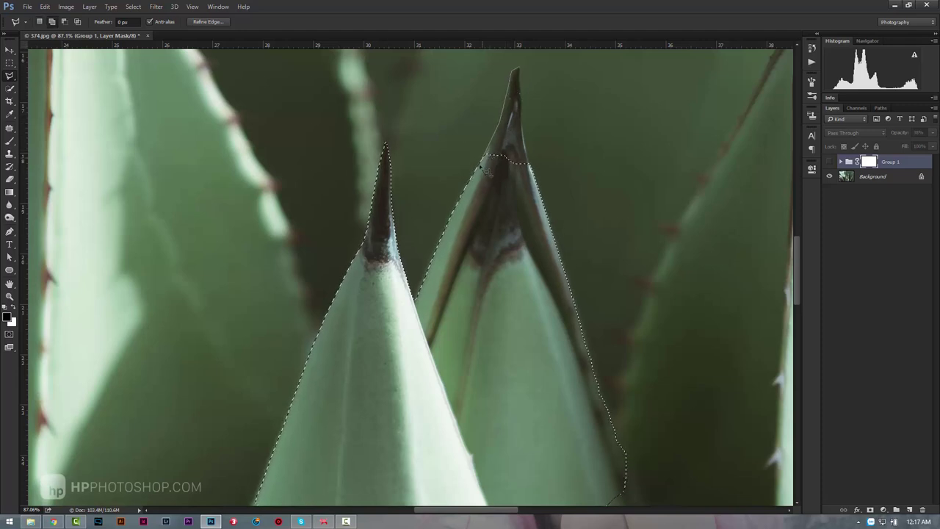
click(501, 177)
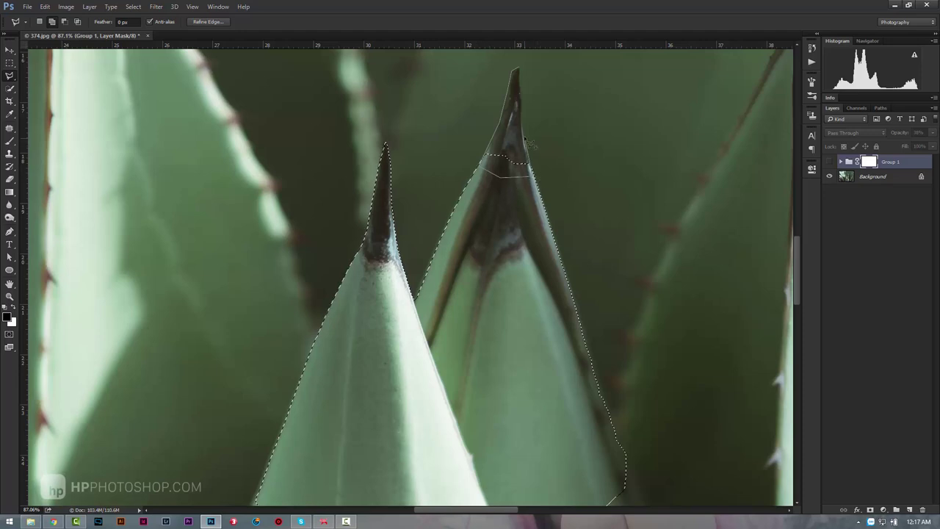
double_click(520, 70)
key(z)
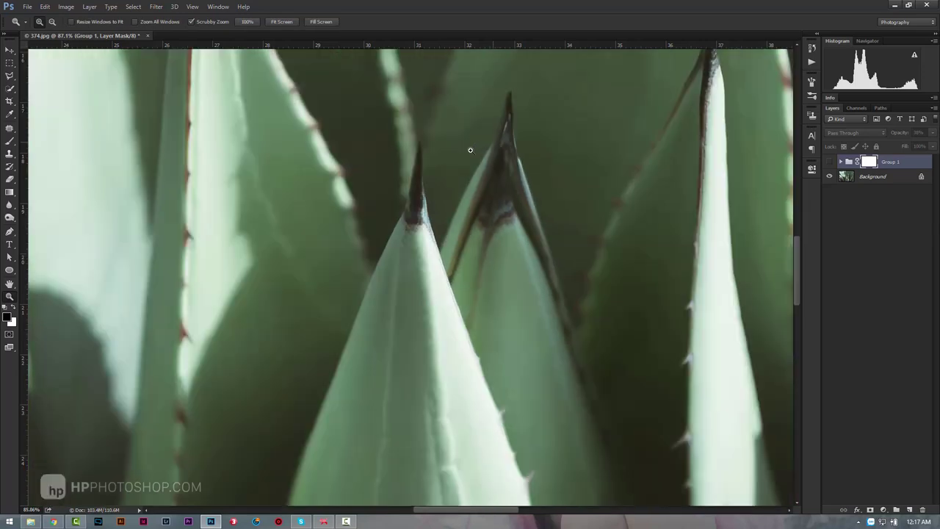
drag(470, 151, 441, 155)
drag(516, 253, 418, 310)
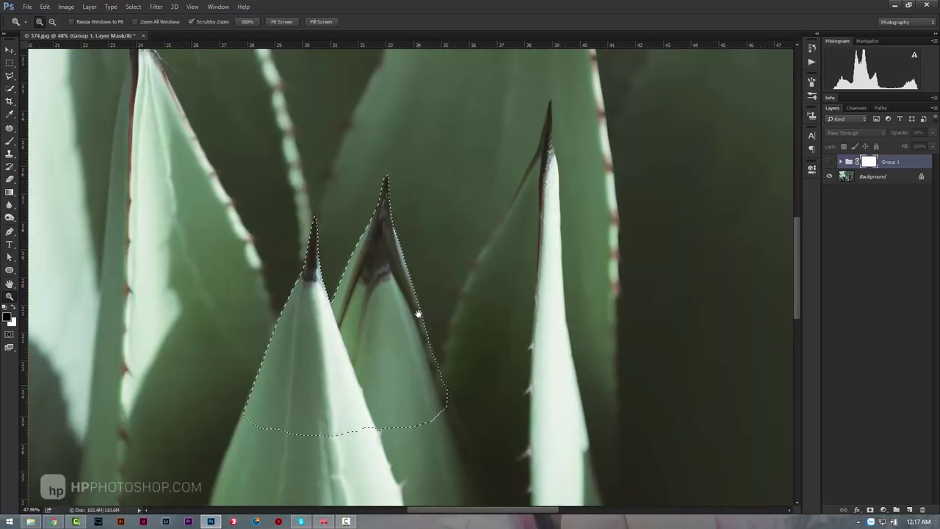
click(8, 76)
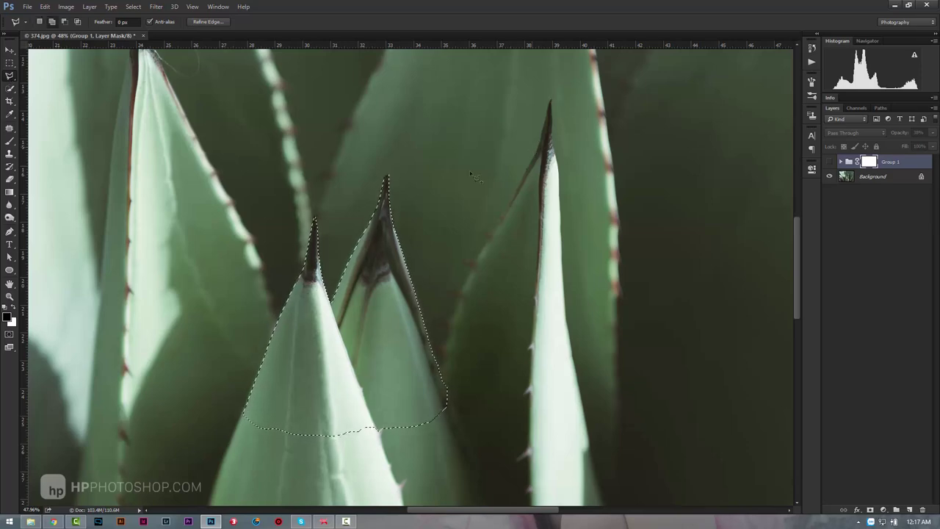
key(ctrl+d)
key(z)
drag(412, 230, 385, 238)
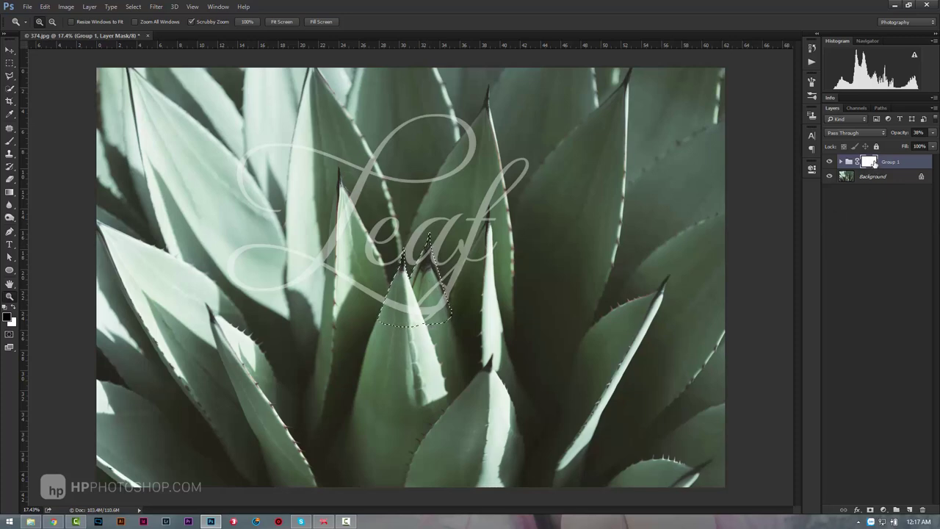
Paint black on Group 1's mask at 100% brush opacity inside the tips selection, then deselect
click(9, 141)
drag(171, 22, 425, 186)
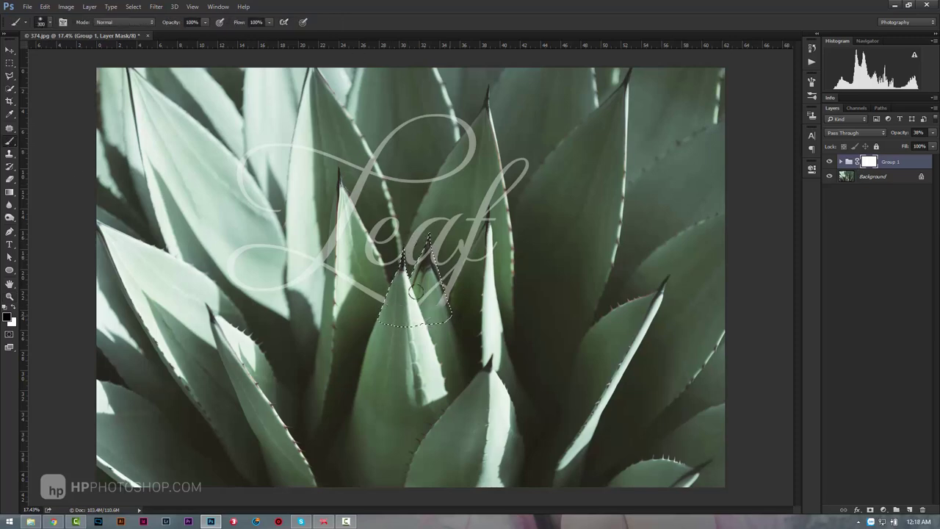
drag(416, 291, 443, 301)
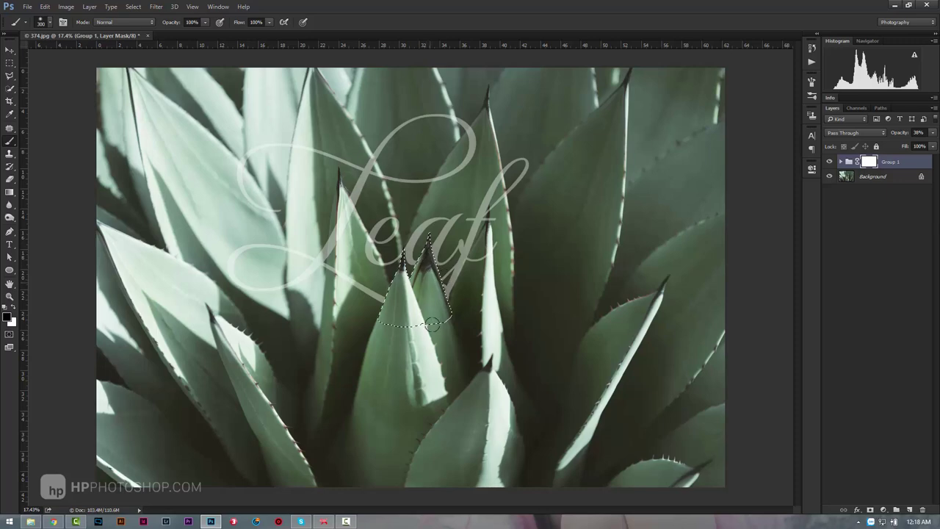
key(ctrl+d)
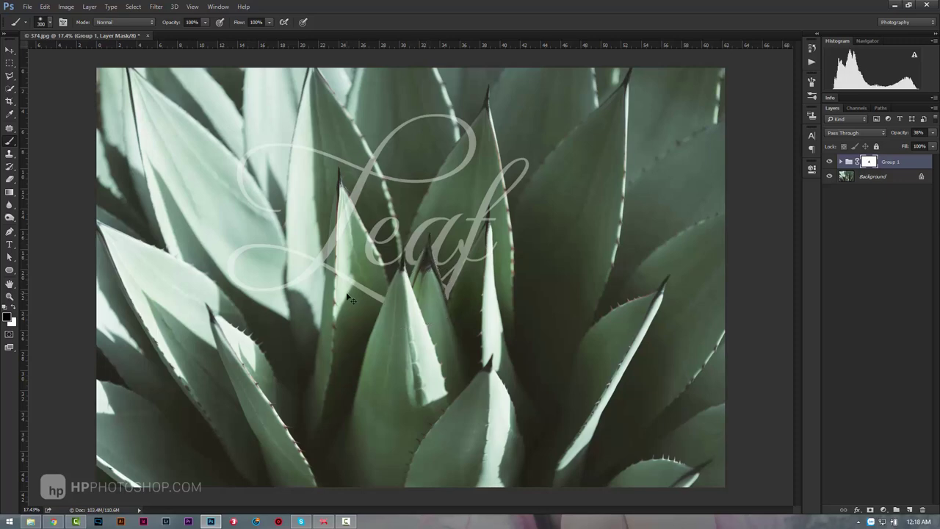
key(z)
mouse_move(374, 248)
mouse_down()
mouse_move(361, 282)
mouse_move(430, 262)
mouse_up()
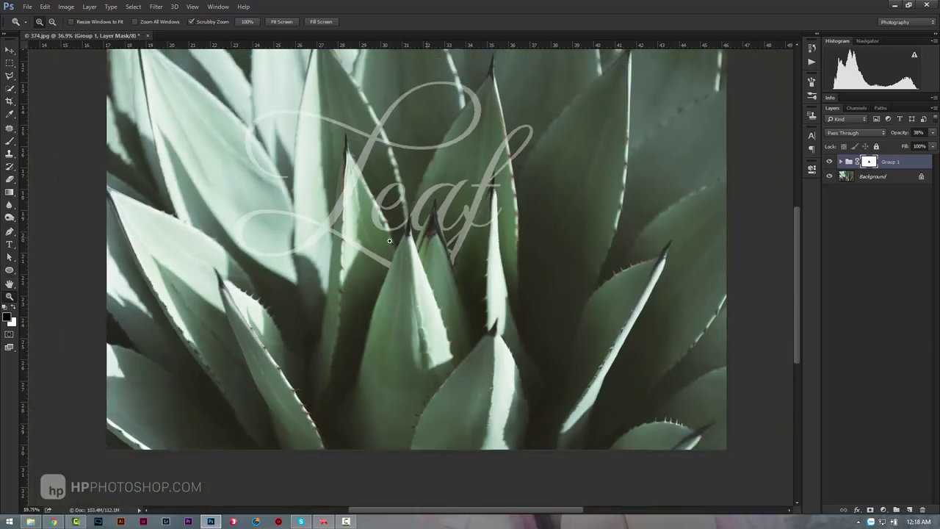
drag(423, 238, 331, 243)
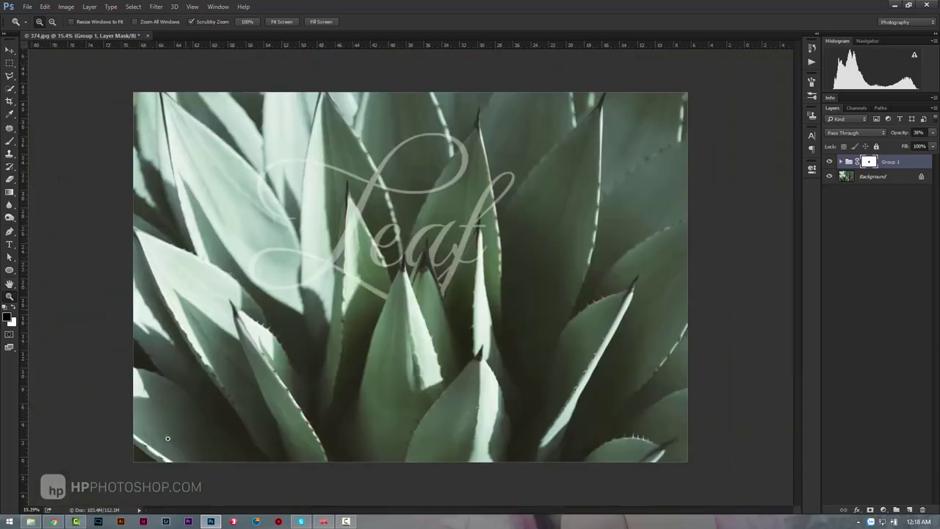
From the source-photos folder, drag StockSnap_7JALME7551.jpg into Photoshop as a second document
click(37, 523)
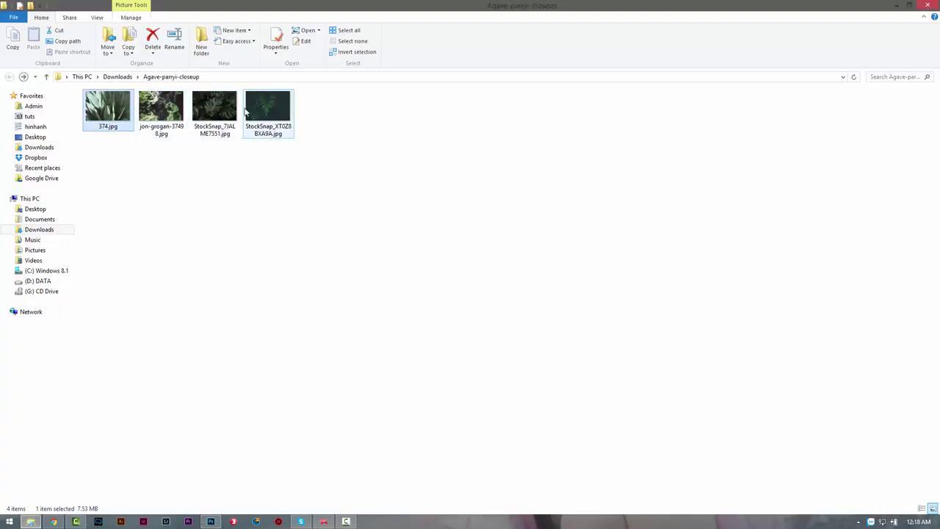
mouse_move(220, 110)
mouse_down()
mouse_move(419, 34)
mouse_move(455, 253)
mouse_up()
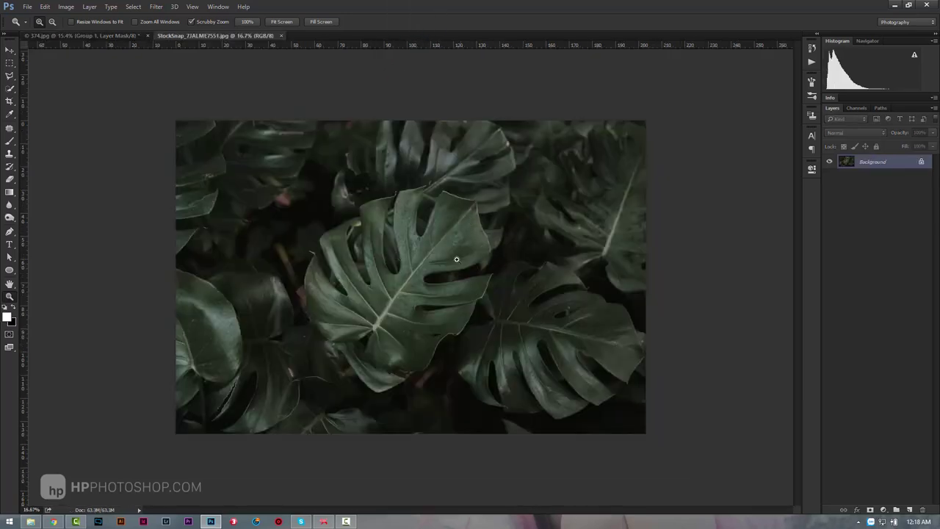
Quick-select the upper lobe of the monstera leaf, then close the StockSnap document
drag(405, 280, 433, 280)
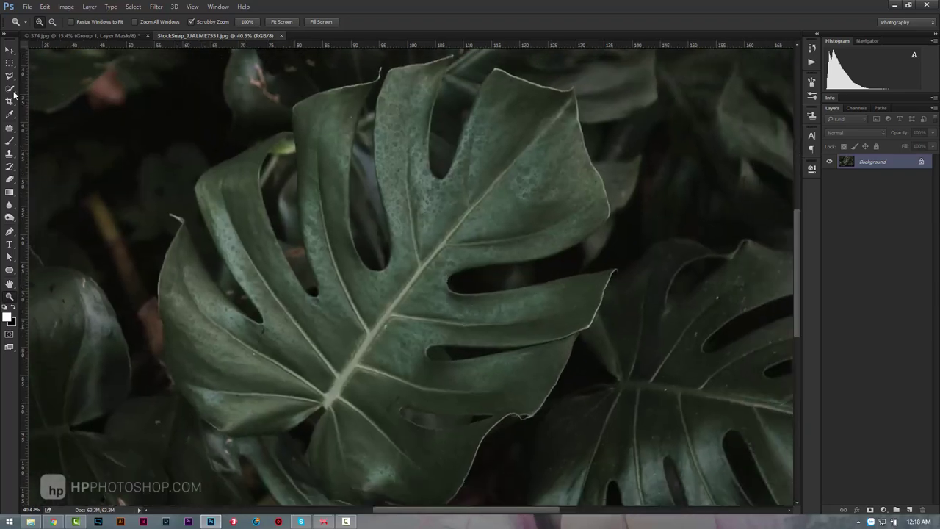
click(12, 91)
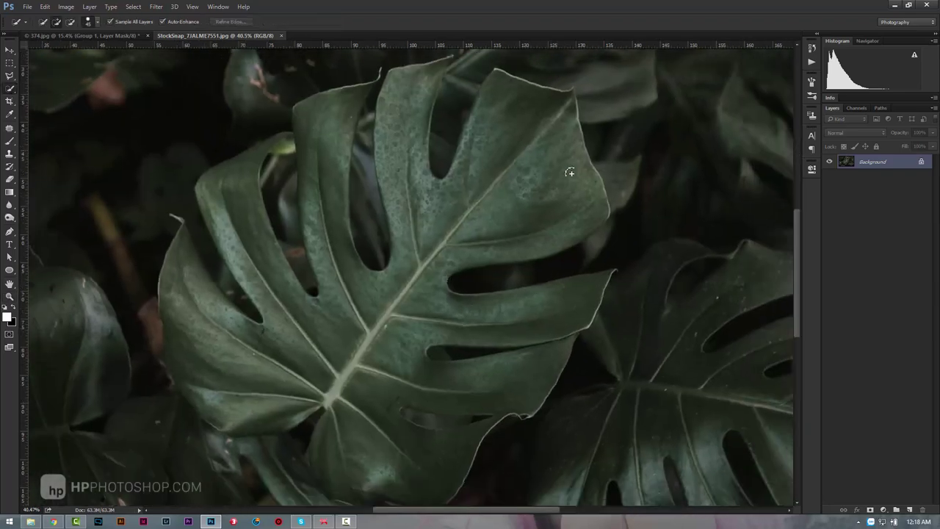
drag(527, 177, 541, 206)
drag(520, 319, 533, 319)
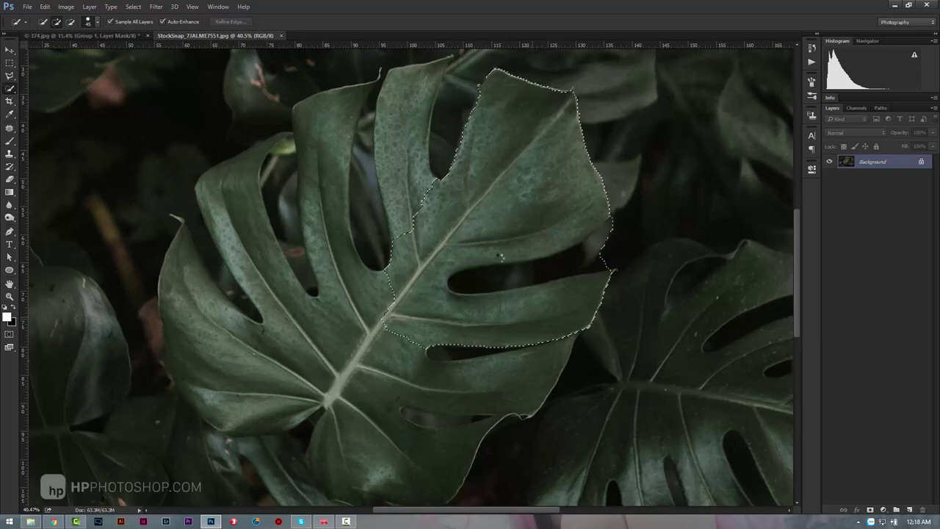
drag(593, 268, 519, 265)
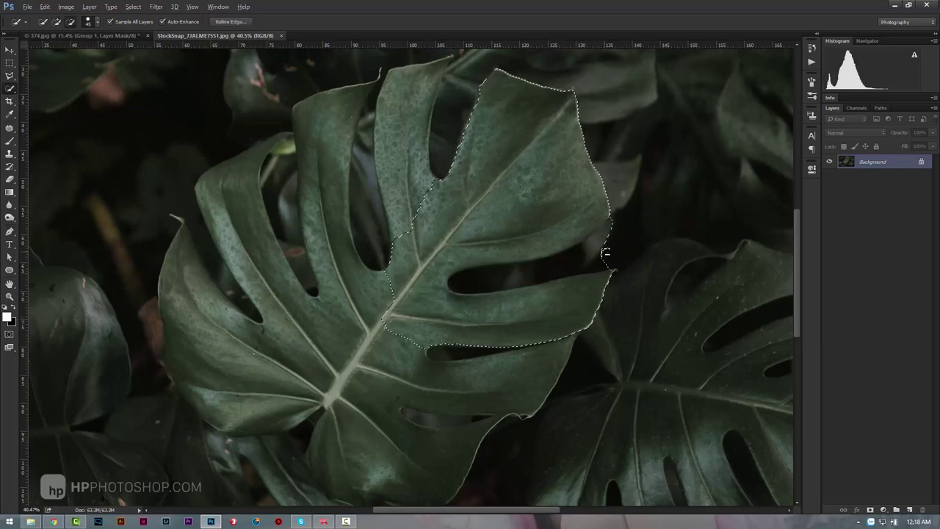
mouse_move(604, 250)
mouse_down()
mouse_move(490, 278)
mouse_move(619, 216)
mouse_up()
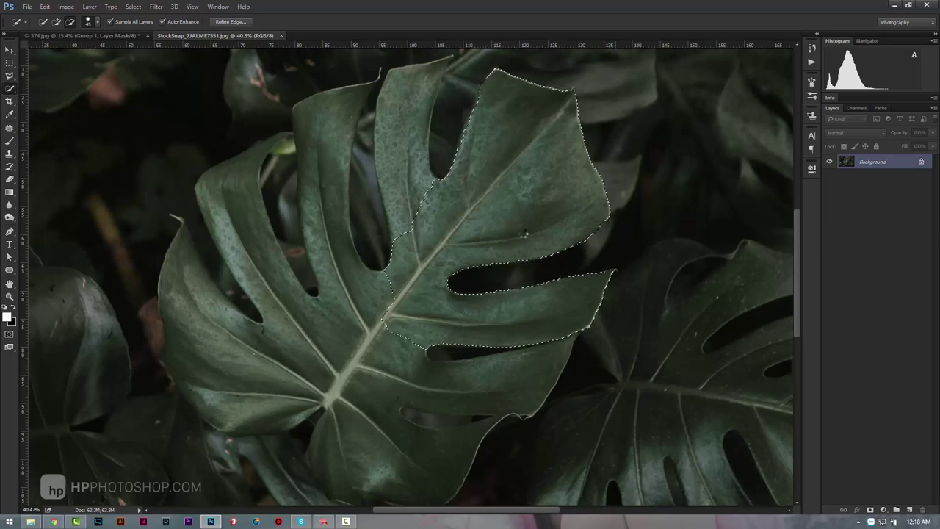
click(378, 180)
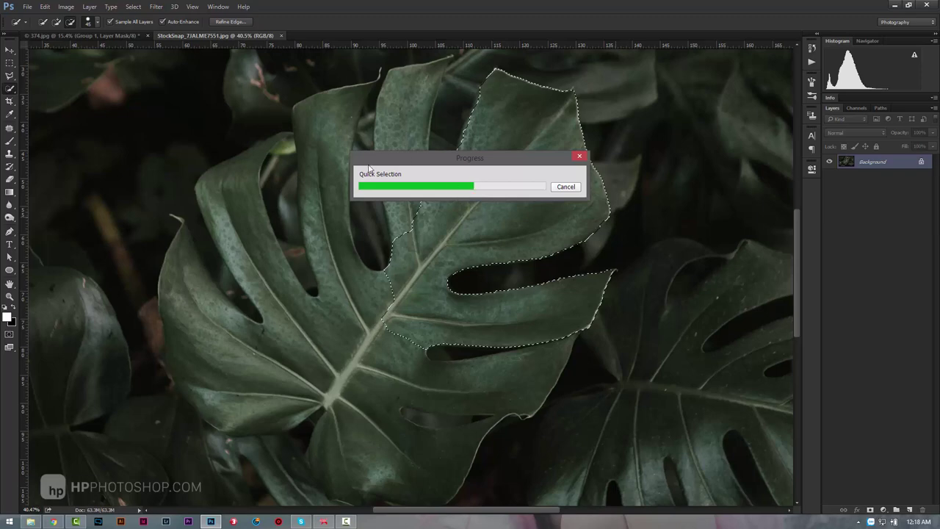
click(280, 35)
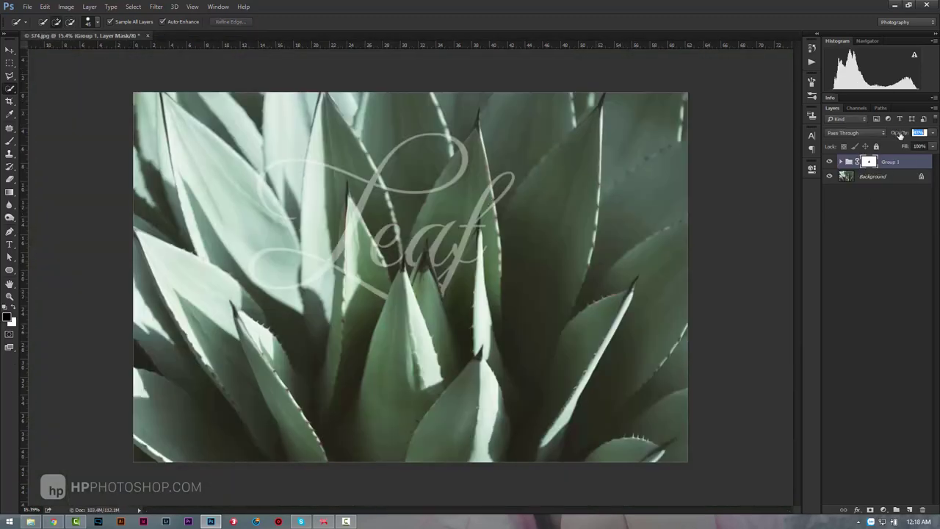
Raise Group 1's opacity to 100% and reframe the zoom on the agave photo
drag(900, 136, 937, 154)
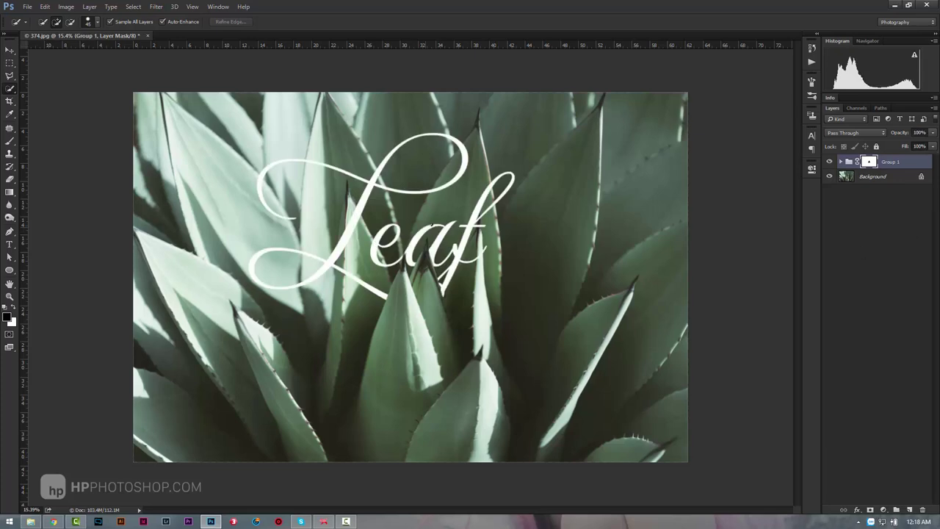
key(z)
drag(431, 226, 416, 232)
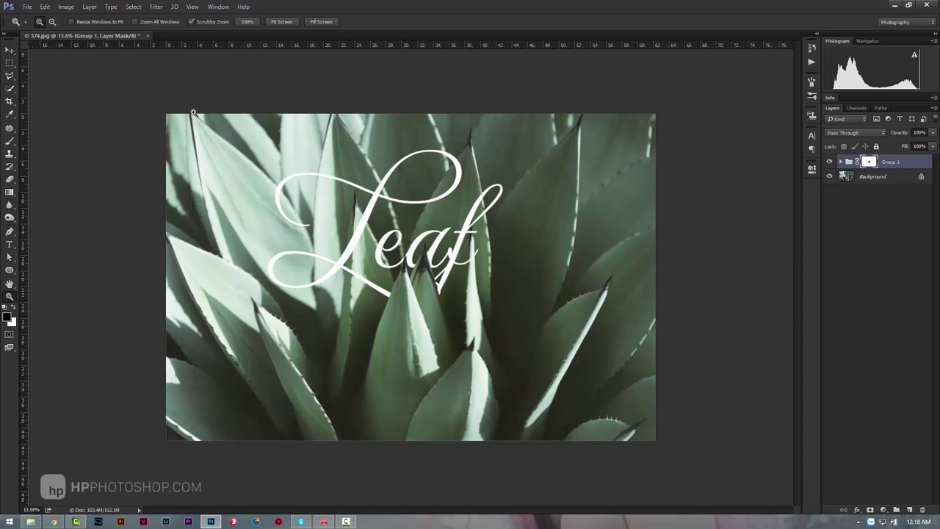
click(30, 521)
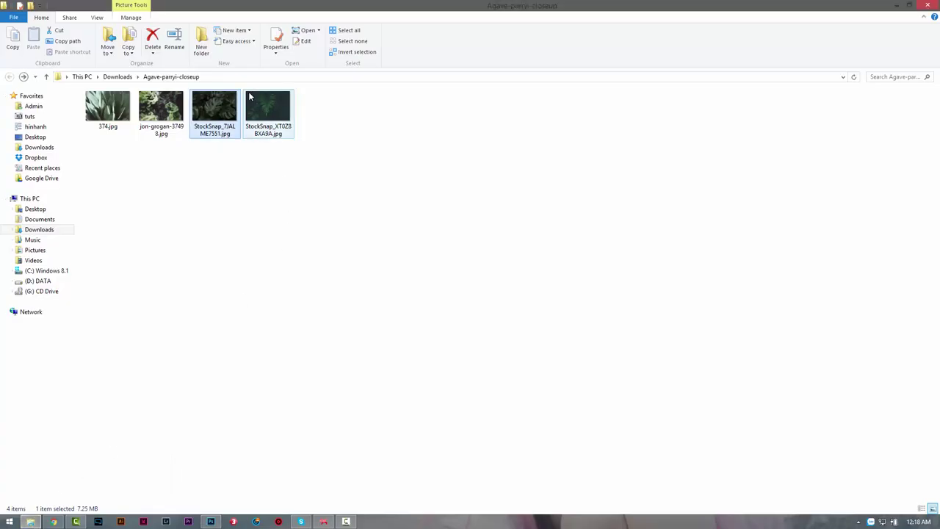
click(211, 521)
drag(427, 229, 381, 239)
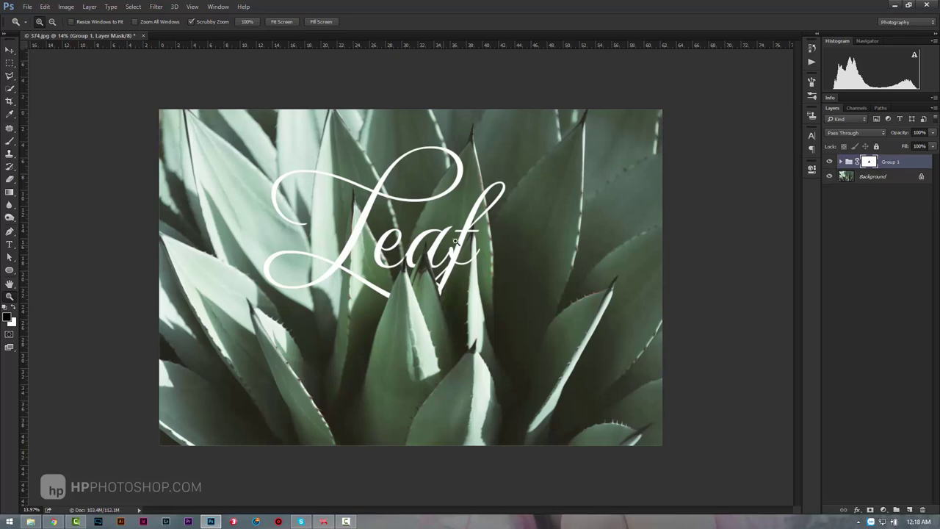
Duplicate Group 1 and delete the layer mask from the original Group 1
click(840, 162)
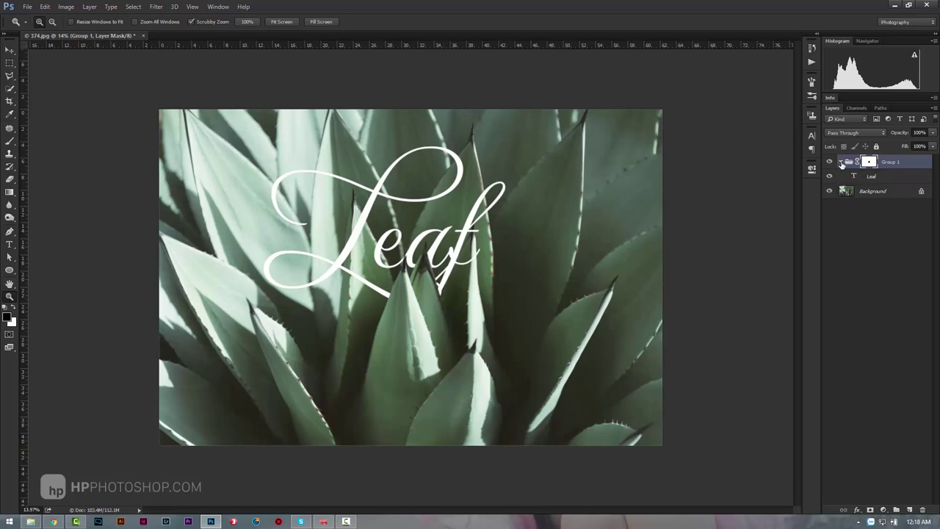
click(840, 161)
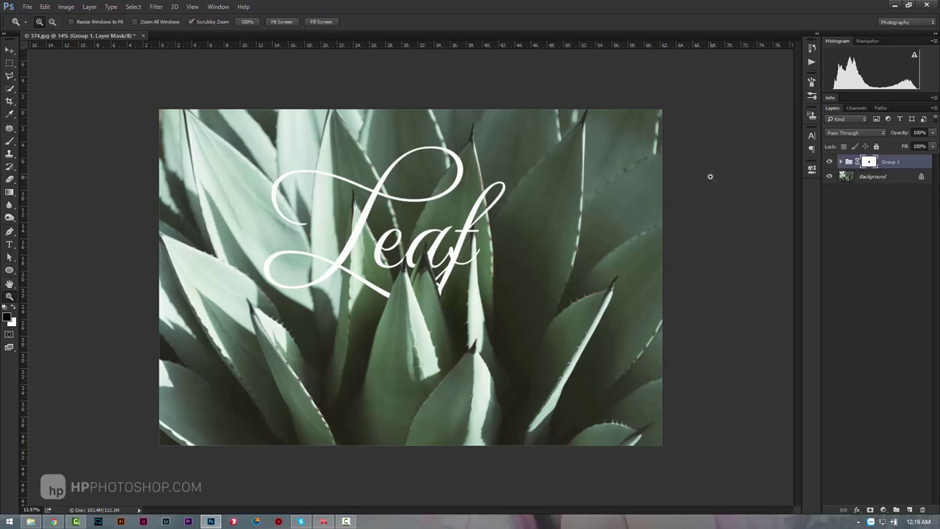
key(ctrl+j)
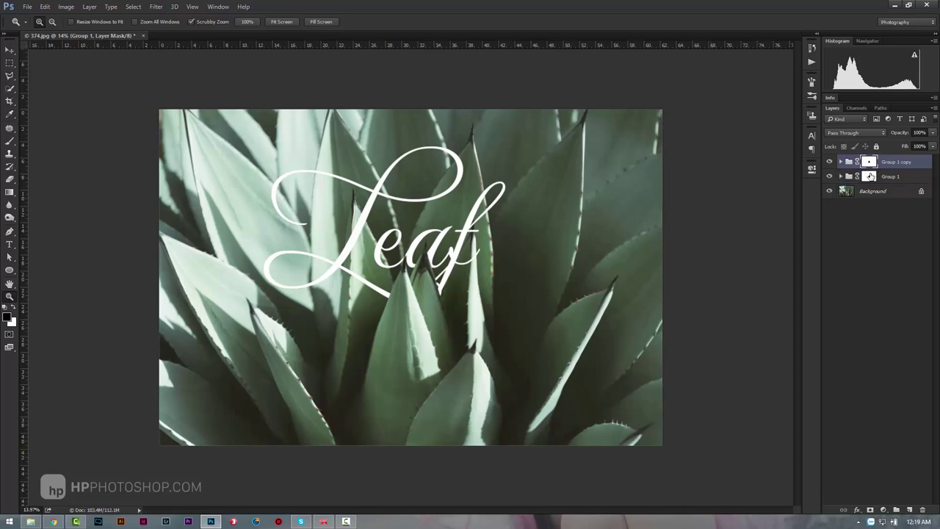
click(870, 177)
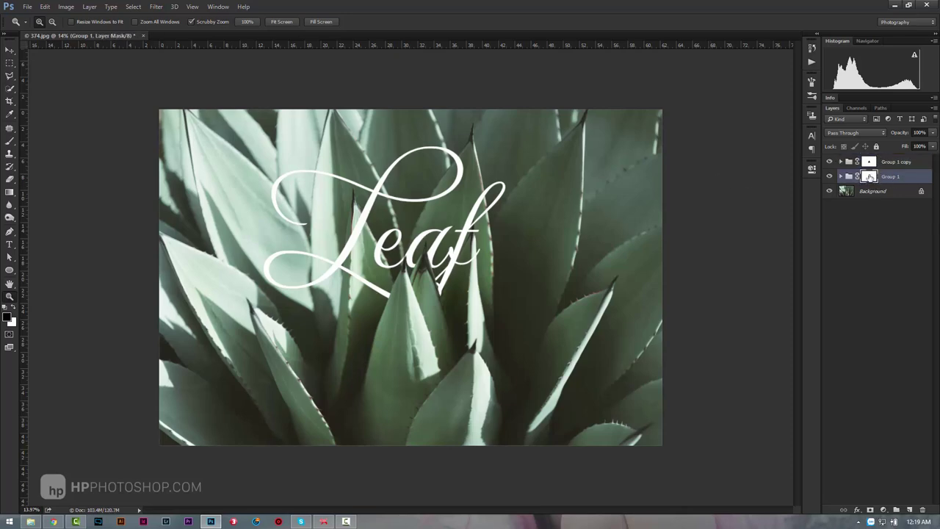
right_click(870, 177)
click(869, 175)
right_click(869, 176)
click(878, 196)
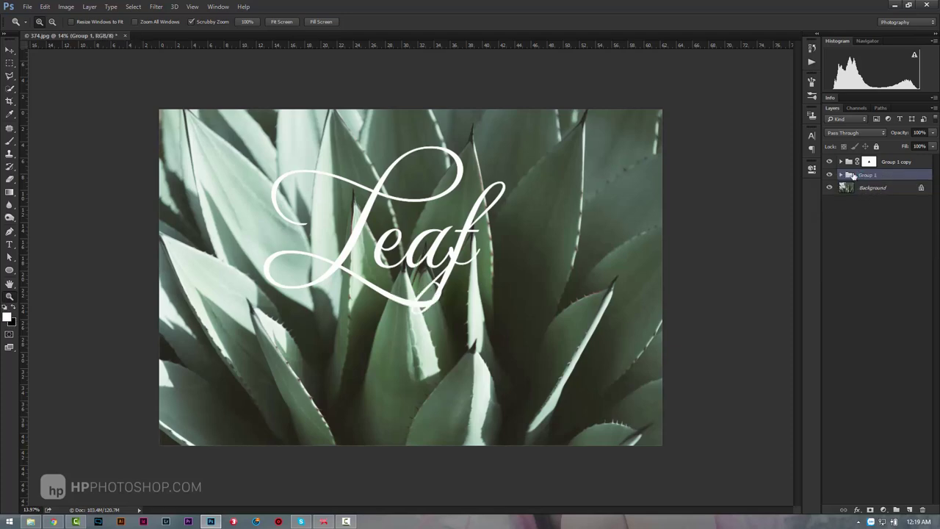
Convert the unmasked original Group 1 into a smart object
right_click(852, 176)
click(853, 181)
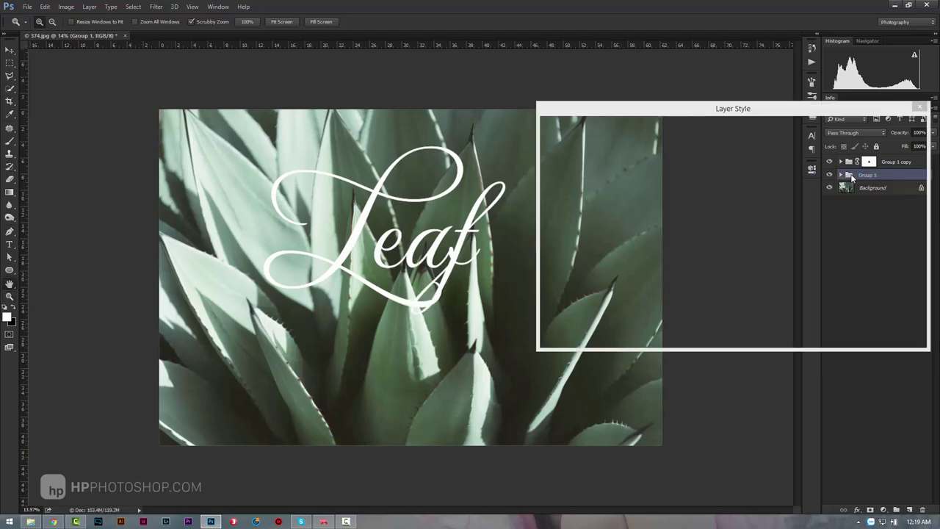
click(897, 138)
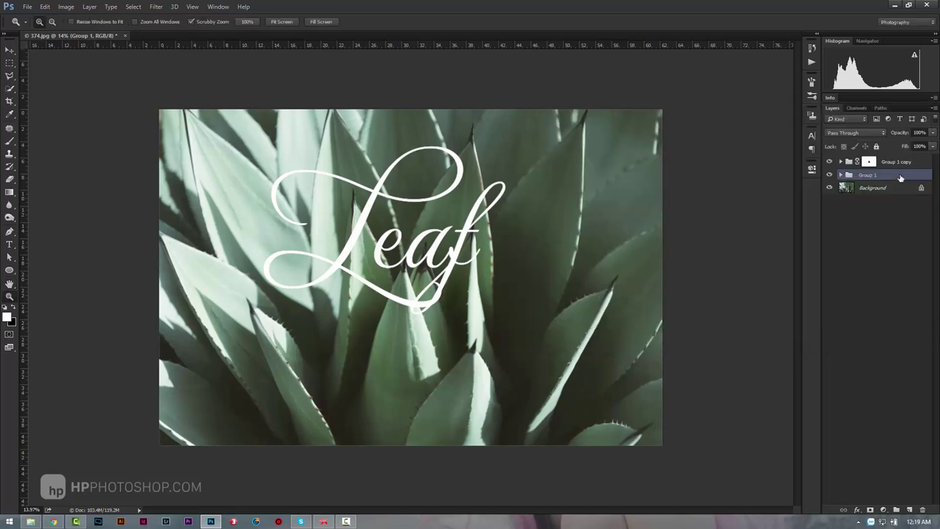
right_click(901, 177)
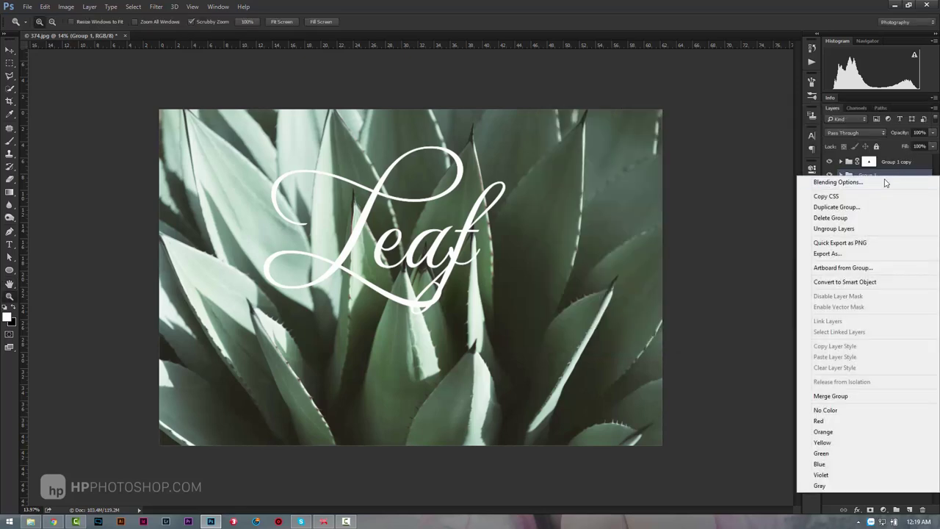
click(856, 286)
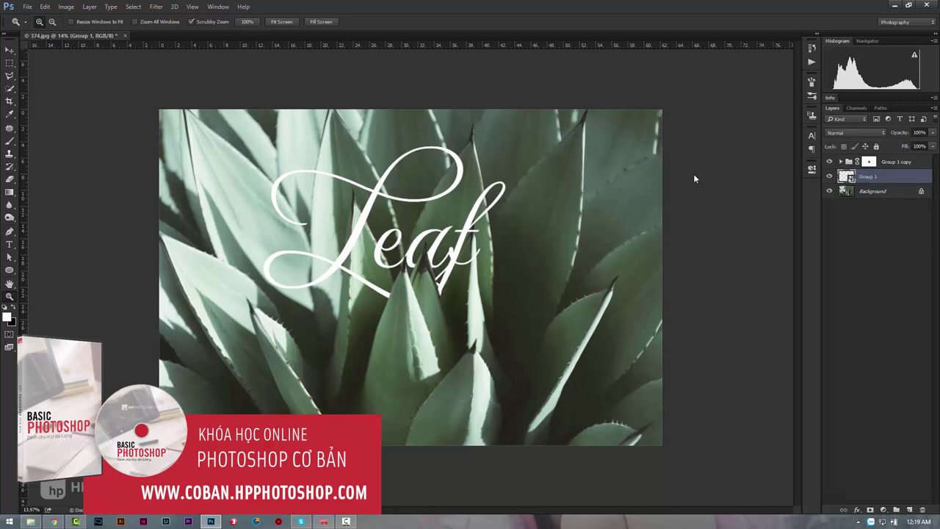
Give the Group 1 smart object a black (000000) Color Overlay, then recheck it
double_click(901, 178)
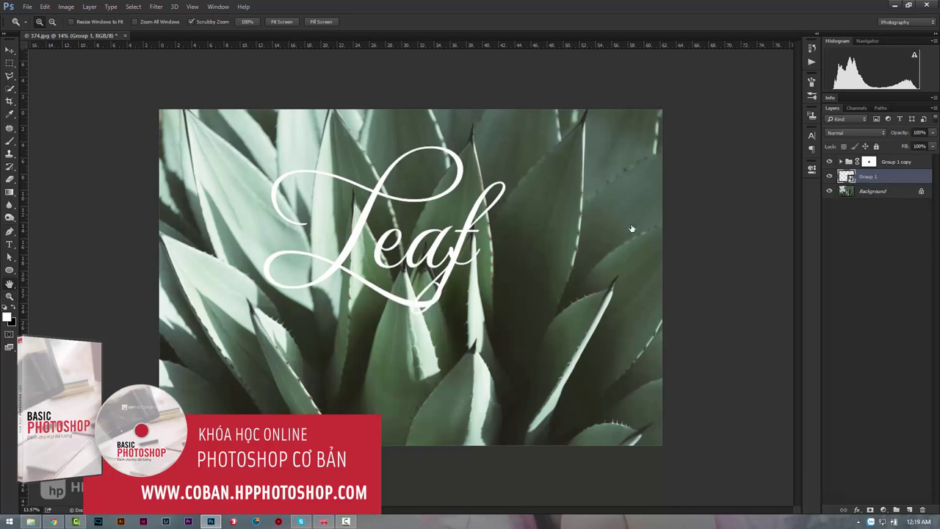
click(569, 243)
click(777, 142)
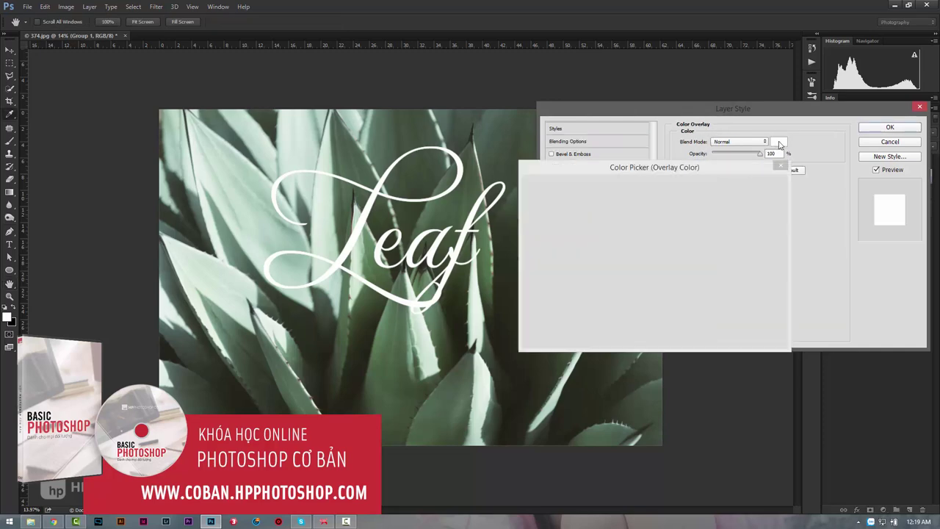
text(000000)
click(754, 184)
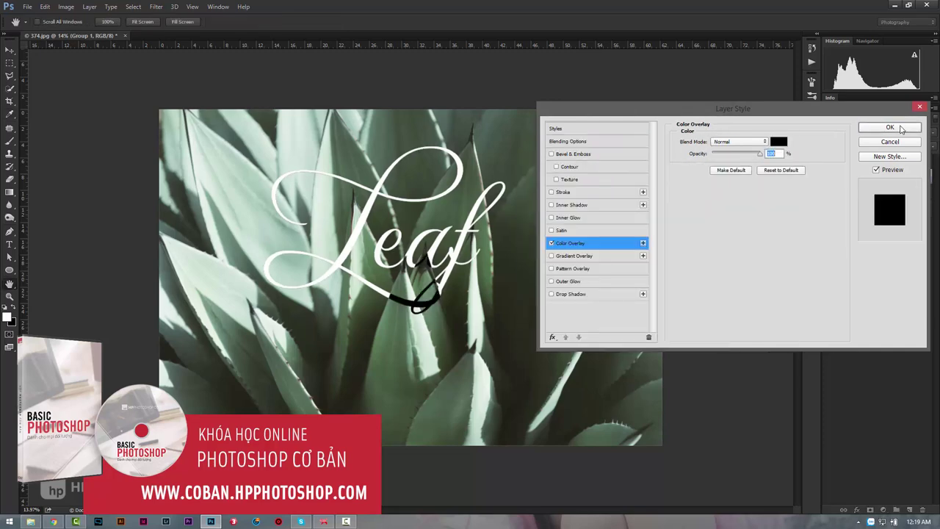
click(905, 130)
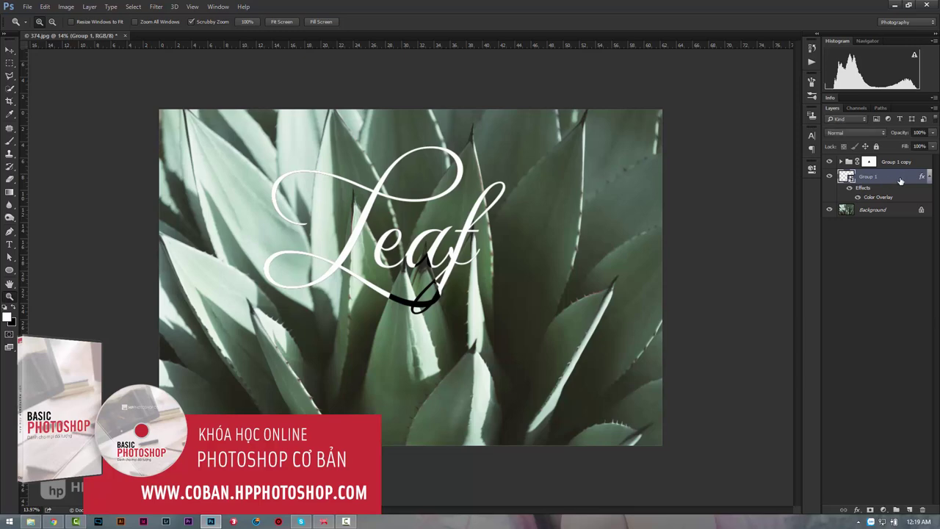
double_click(892, 176)
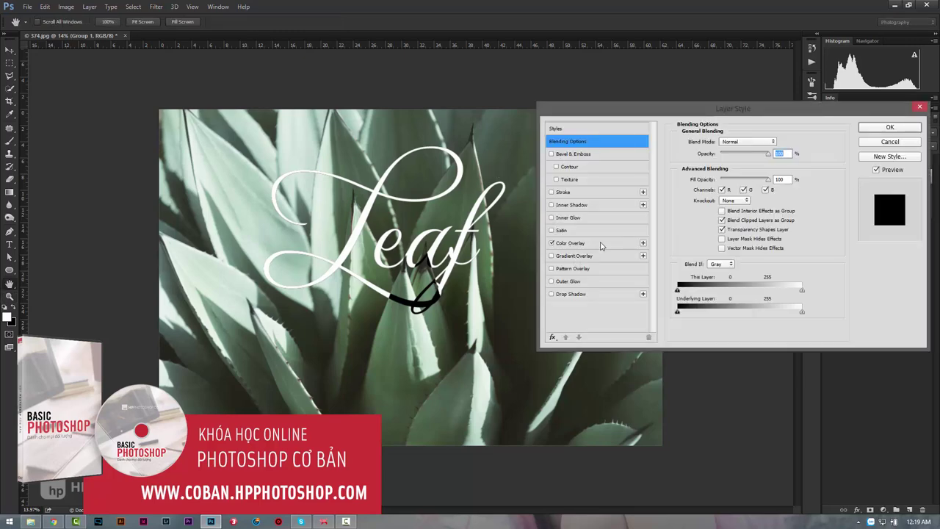
click(600, 244)
click(889, 127)
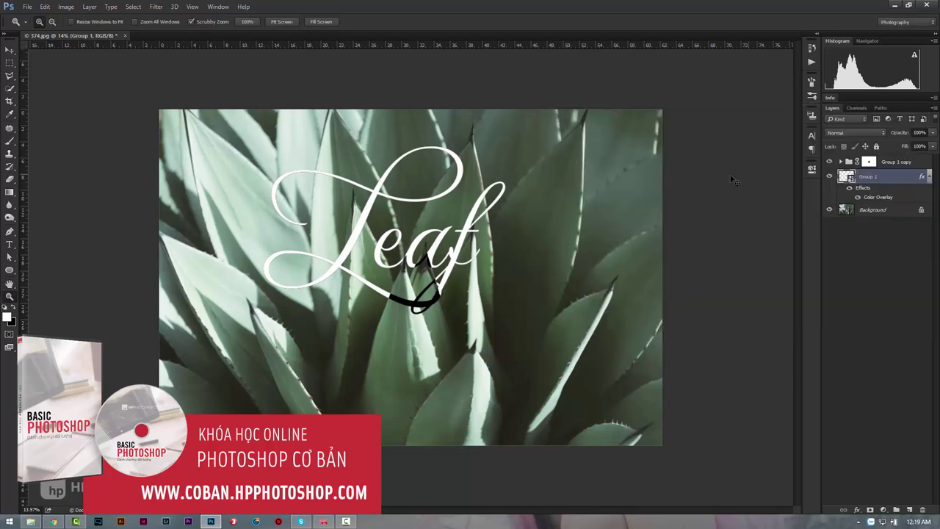
Delete Group 1's layer mask and fill the Leaf text layer with black
right_click(866, 180)
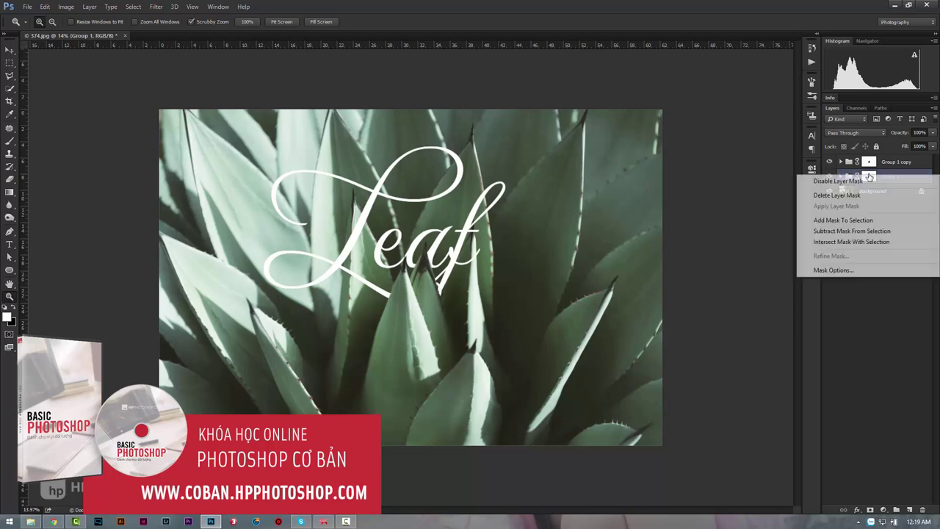
right_click(867, 178)
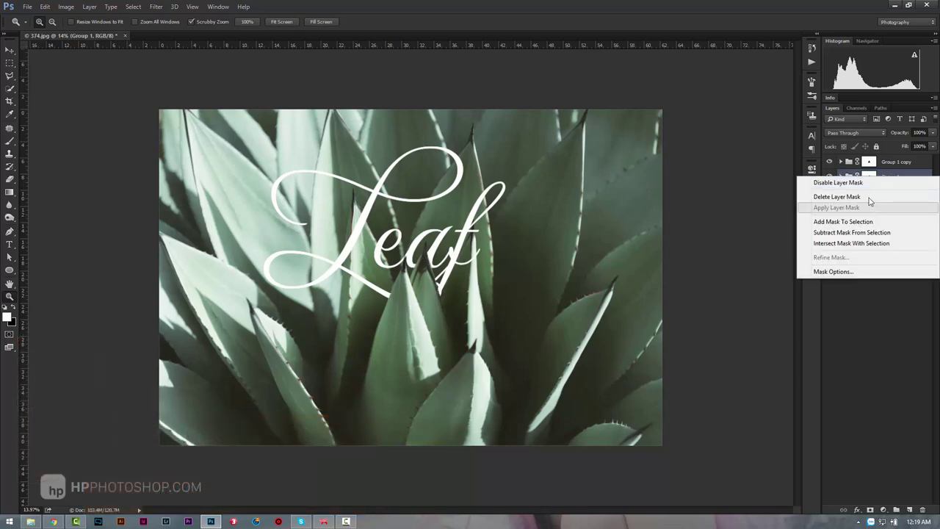
click(862, 196)
click(840, 175)
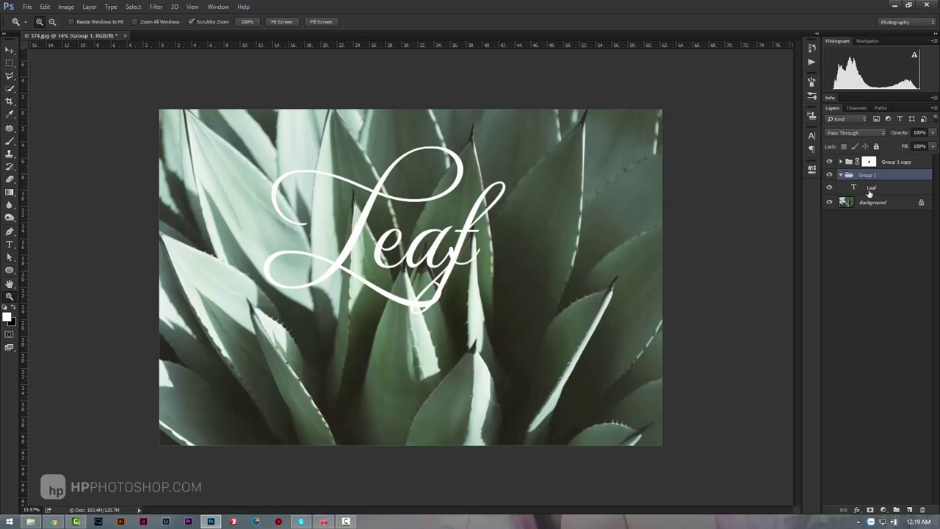
click(867, 193)
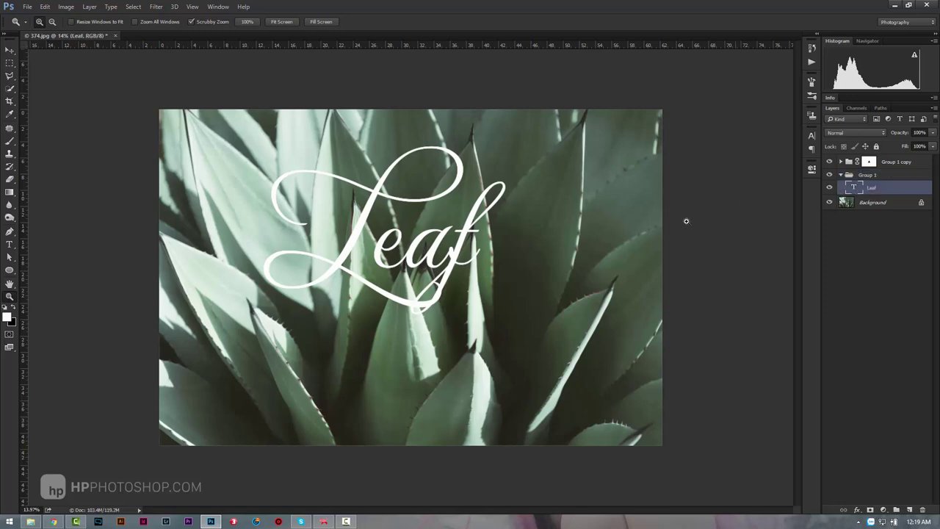
key(ctrl+BackSpace)
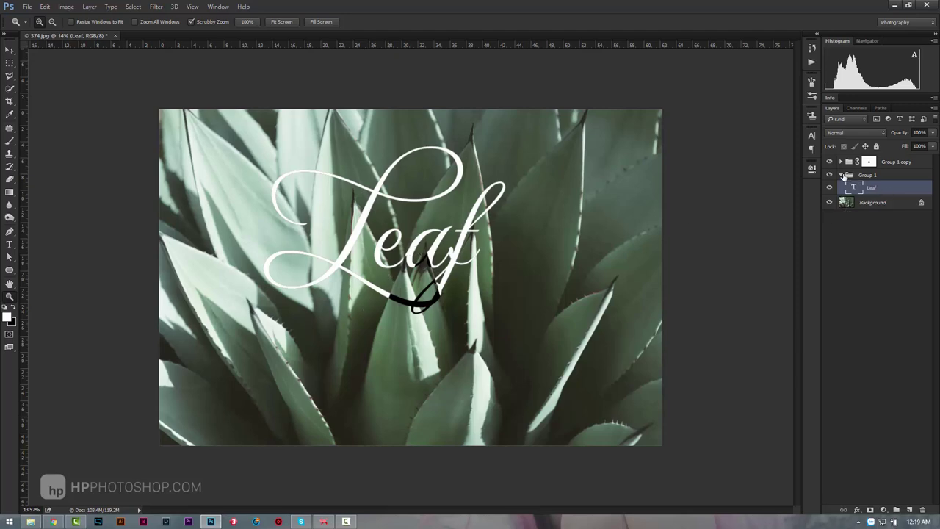
Collapse Group 1 and convert it into a smart object again
click(842, 175)
right_click(885, 176)
key(Escape)
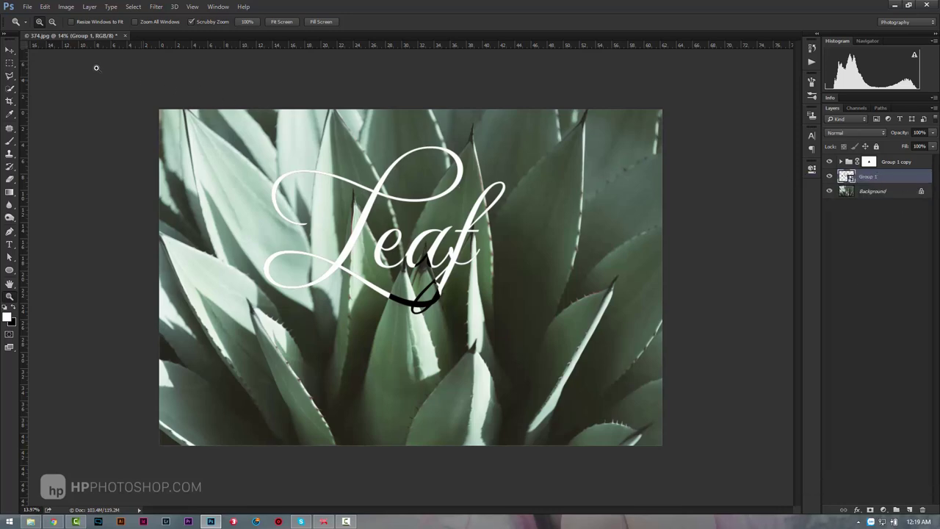
Shift the black Group 1 lettering left and down behind the white Leaf script
click(9, 50)
mouse_move(438, 255)
mouse_down()
mouse_move(420, 257)
mouse_move(390, 225)
mouse_move(375, 227)
mouse_move(390, 228)
mouse_up()
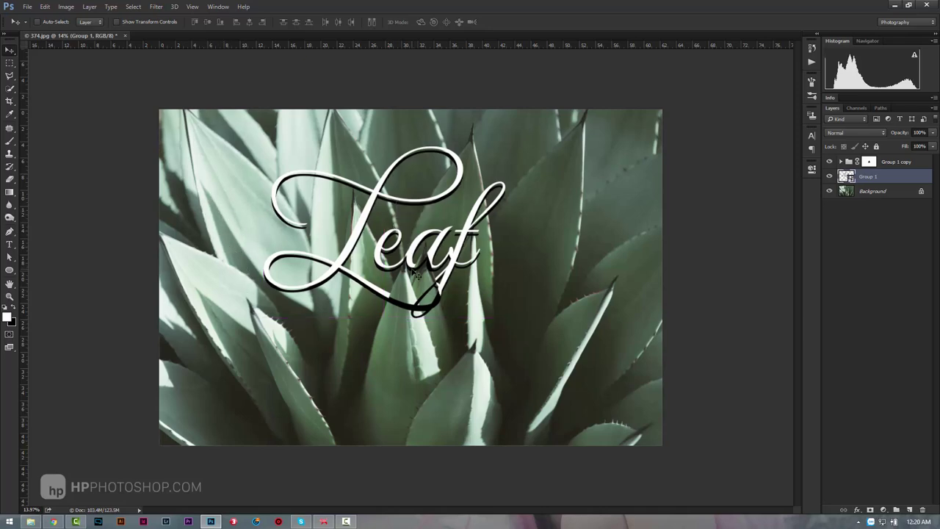
drag(416, 273, 396, 278)
Apply a 41.5-pixel Gaussian Blur to the black Leaf shadow
click(155, 7)
mouse_move(160, 115)
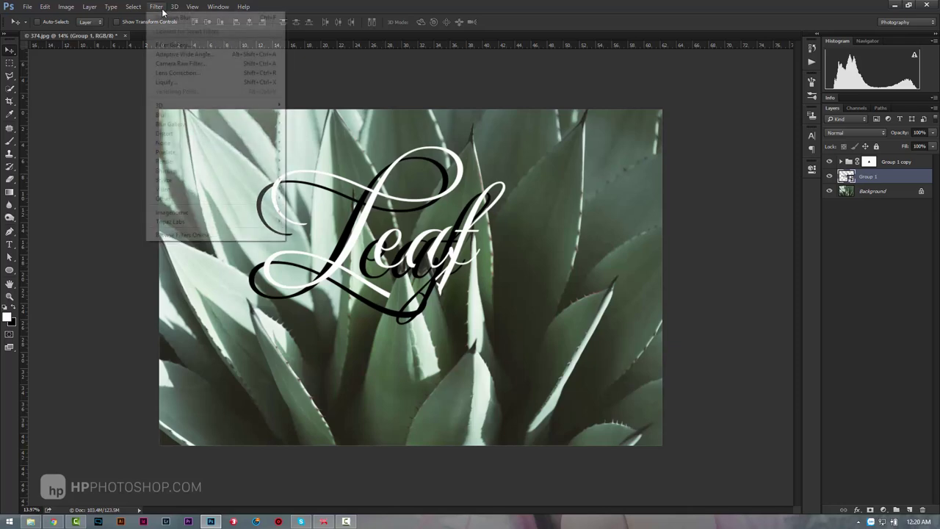
click(310, 152)
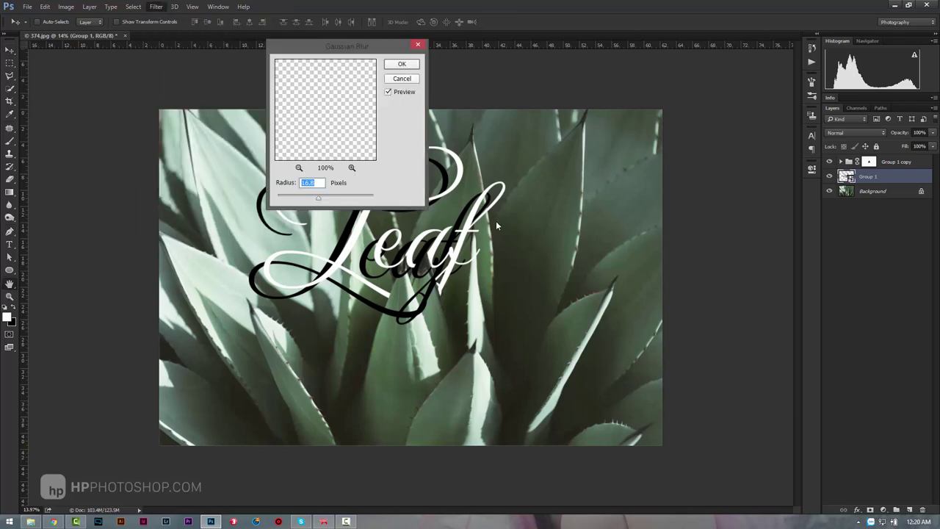
drag(305, 198, 327, 199)
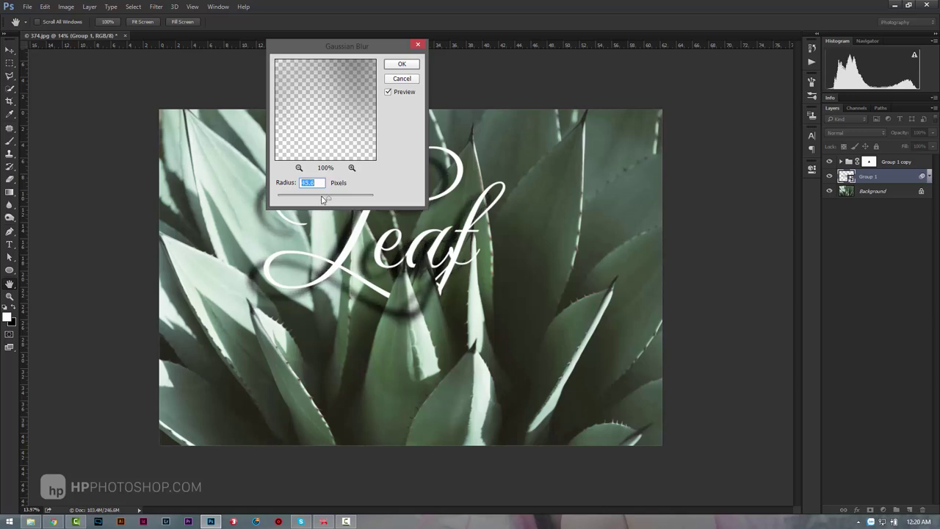
drag(328, 199, 334, 200)
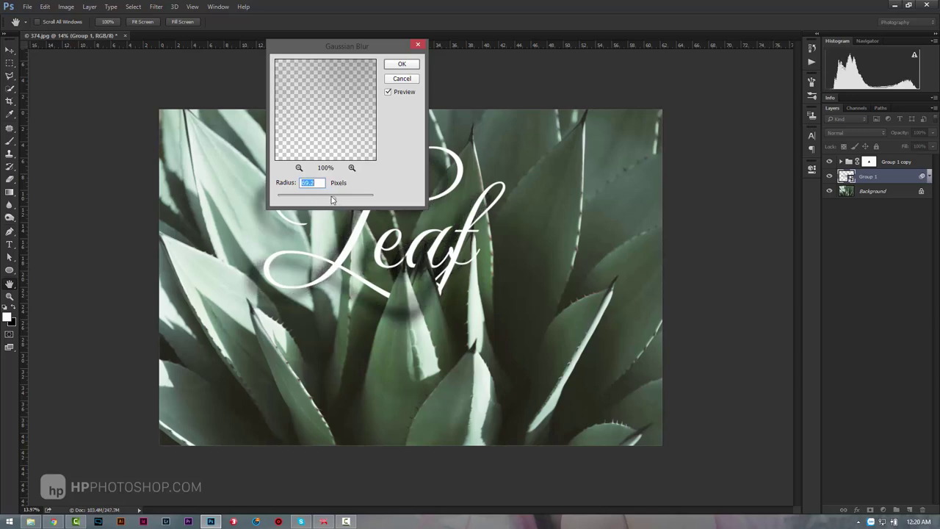
click(331, 197)
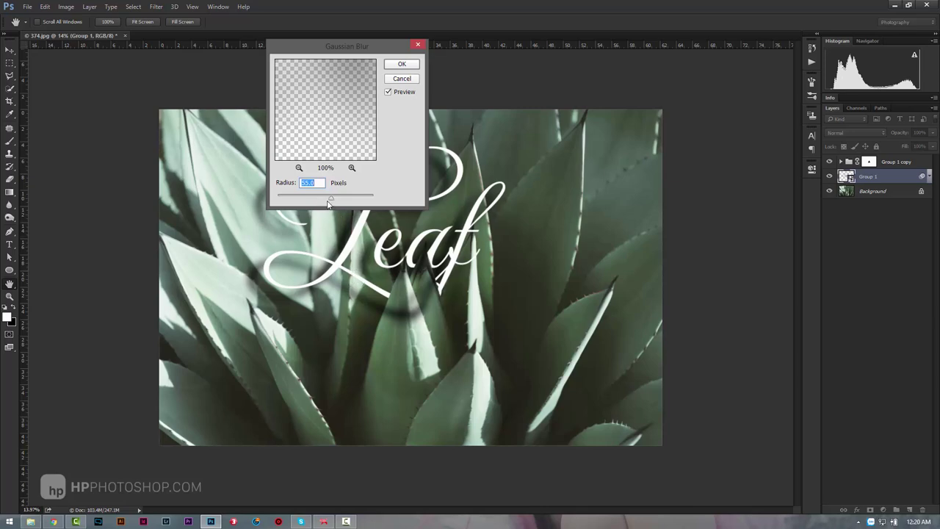
drag(328, 199, 328, 199)
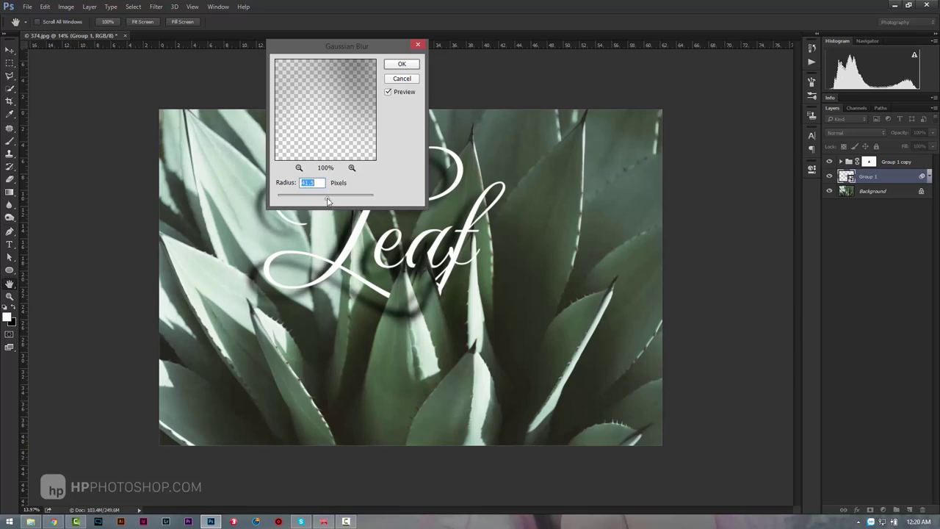
click(401, 63)
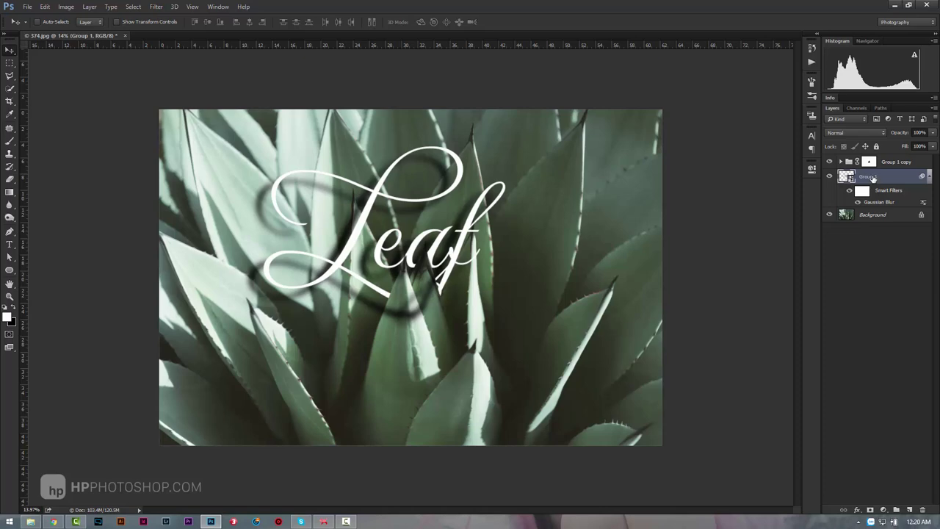
Rename the shadow layer to 'bong chu'
double_click(870, 177)
text(bong chu)
key(Return)
Lower bong chu to 52% opacity and add a layer mask to it
drag(905, 135, 883, 138)
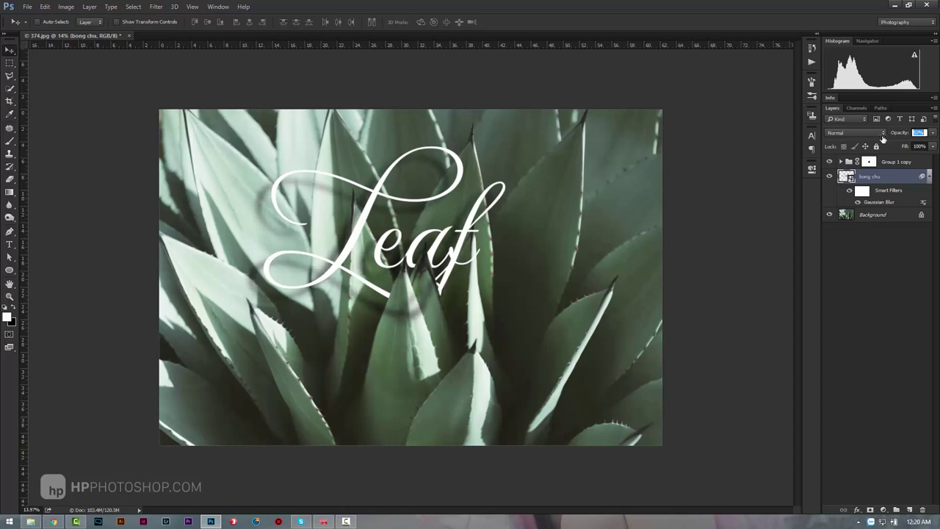
click(597, 213)
click(928, 177)
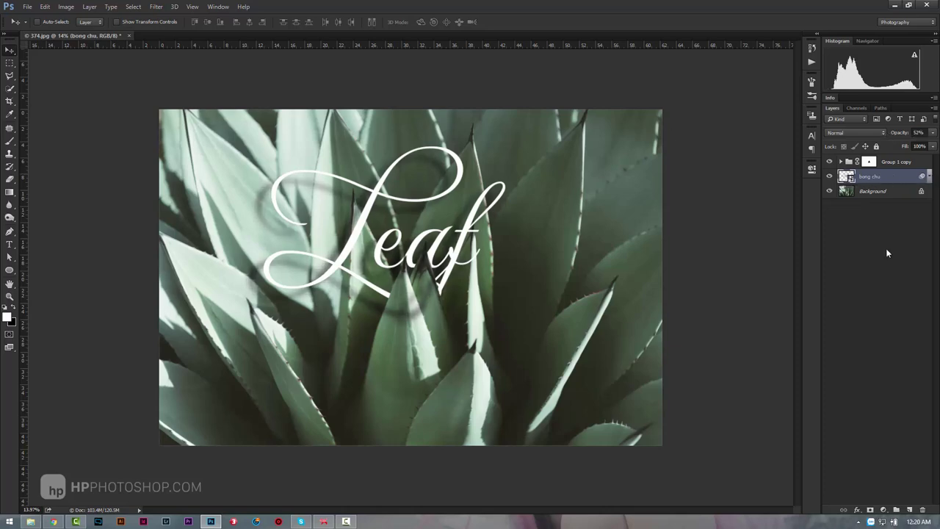
click(870, 509)
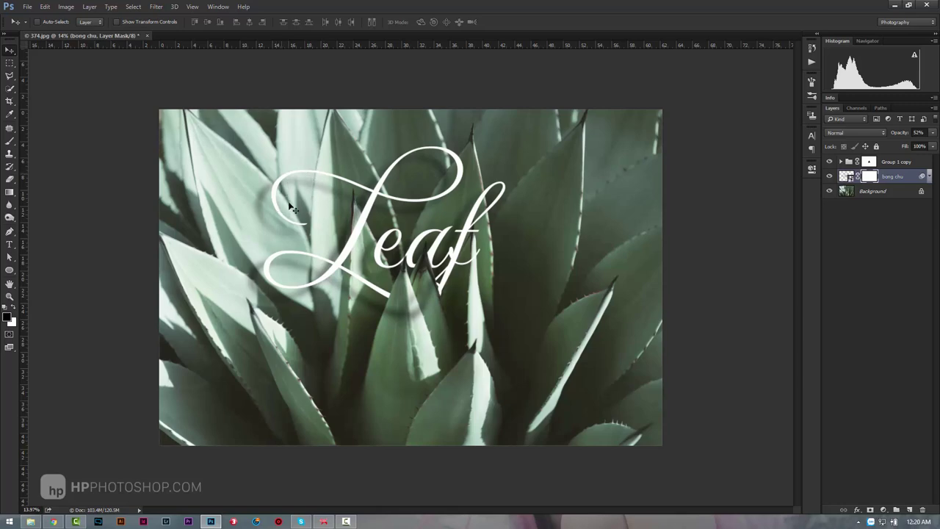
Switch to the Brush tool and set its opacity to 51%
click(9, 141)
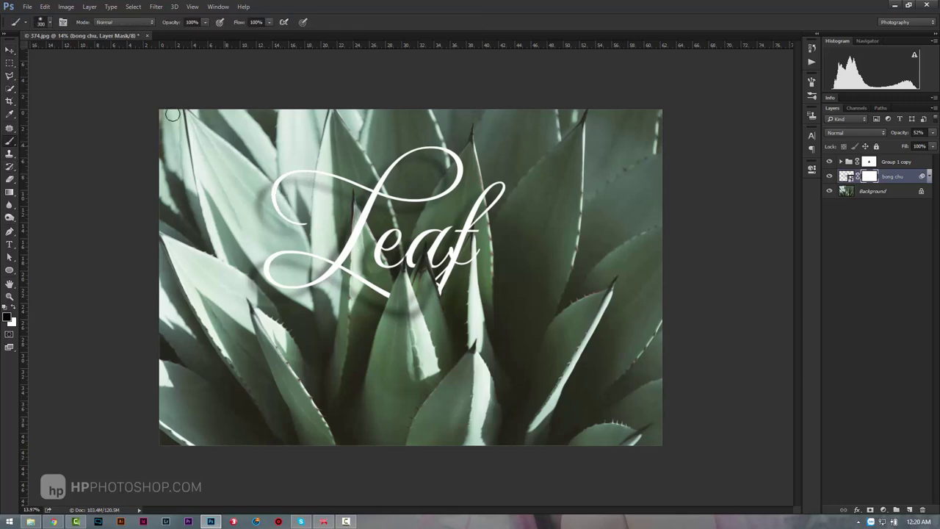
right_click(10, 146)
click(27, 139)
drag(171, 25, 165, 28)
text(51)
key(Return)
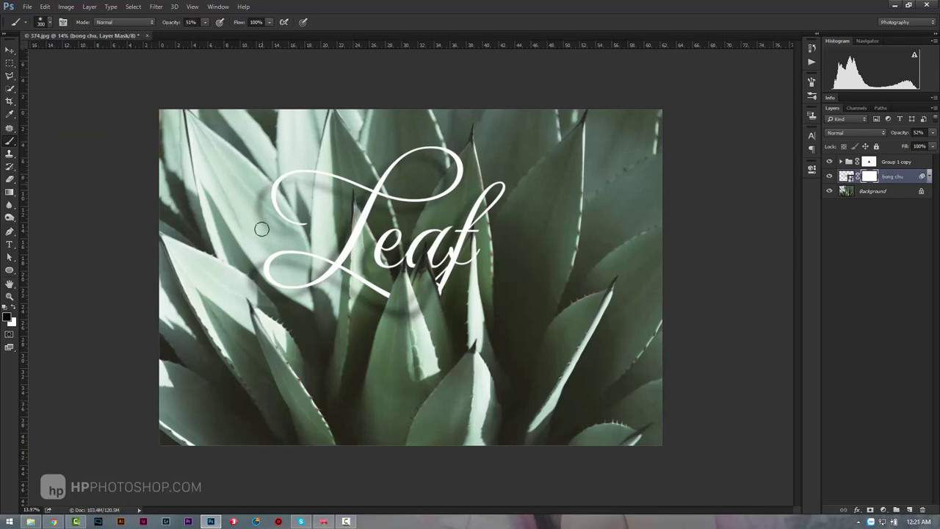
Paint on the bong chu mask to hide shadow around the L's loop and tail
mouse_move(262, 229)
mouse_down()
mouse_move(281, 235)
mouse_move(306, 225)
mouse_up()
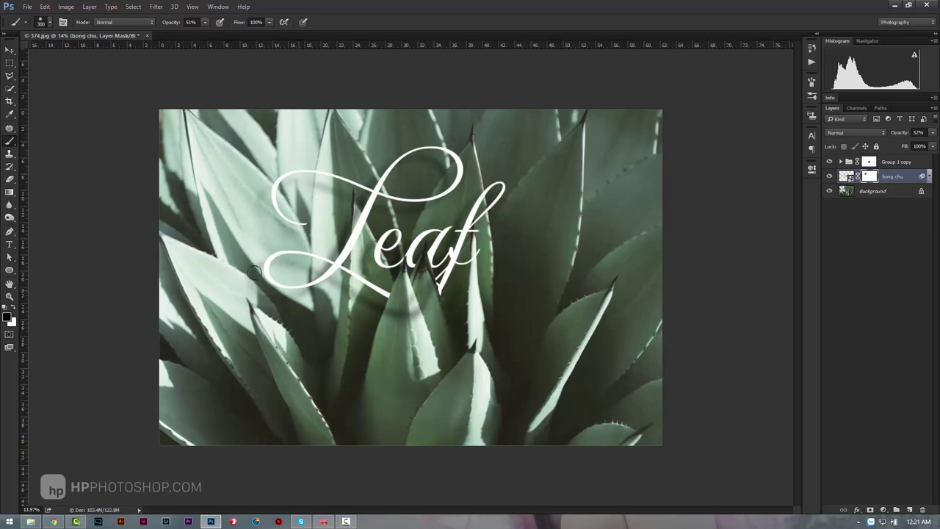
drag(335, 285, 346, 287)
mouse_move(413, 304)
mouse_down()
mouse_move(385, 323)
mouse_move(402, 302)
mouse_up()
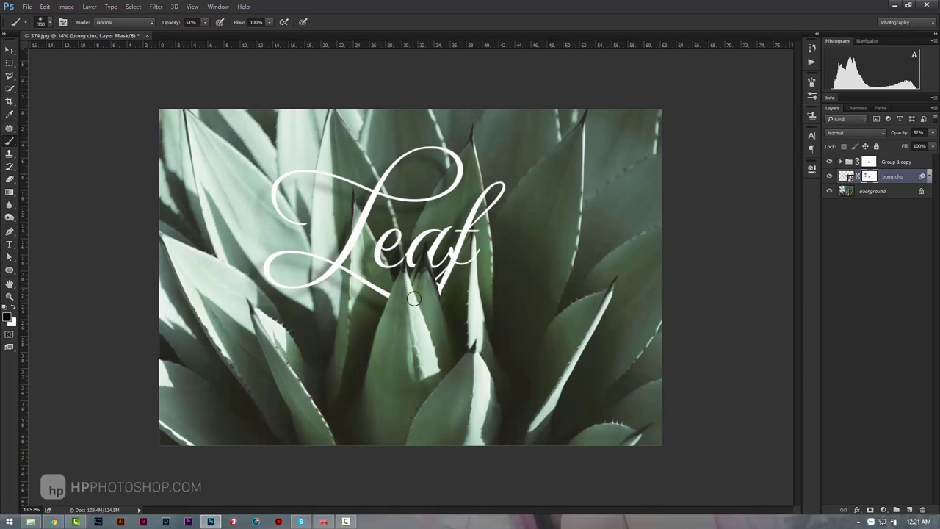
mouse_move(436, 184)
mouse_down()
mouse_move(435, 164)
mouse_move(384, 168)
mouse_move(400, 196)
mouse_up()
drag(357, 301, 381, 306)
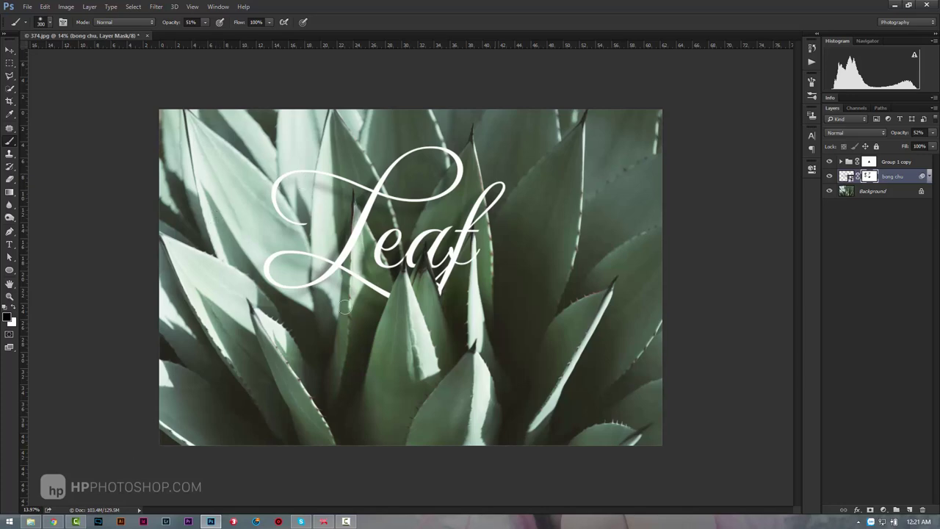
Copy the poem's last stanza, starting 'Ai bỏ ai rồi bỏ tháng ba', from Chrome and return to Photoshop
click(53, 522)
scroll(350, 318, down, 1)
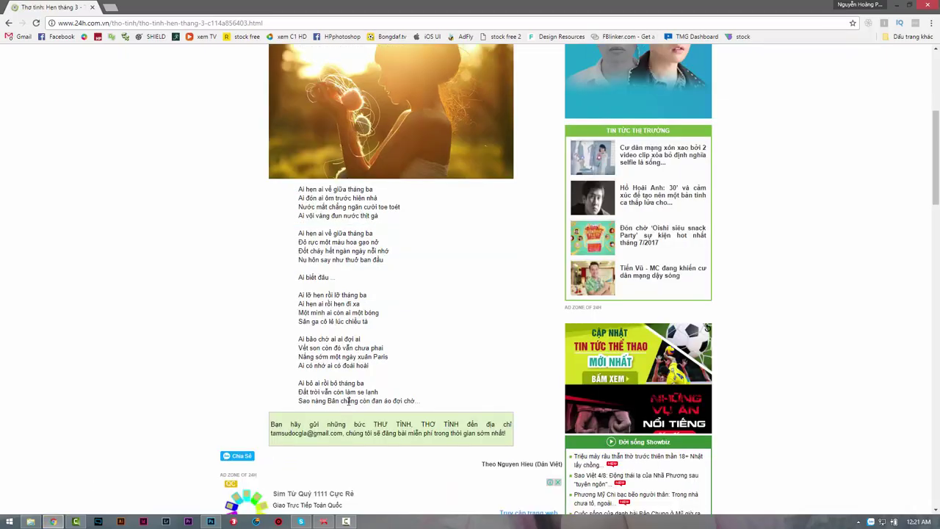
mouse_move(298, 383)
mouse_down()
mouse_move(386, 387)
mouse_move(419, 393)
mouse_move(420, 402)
mouse_up()
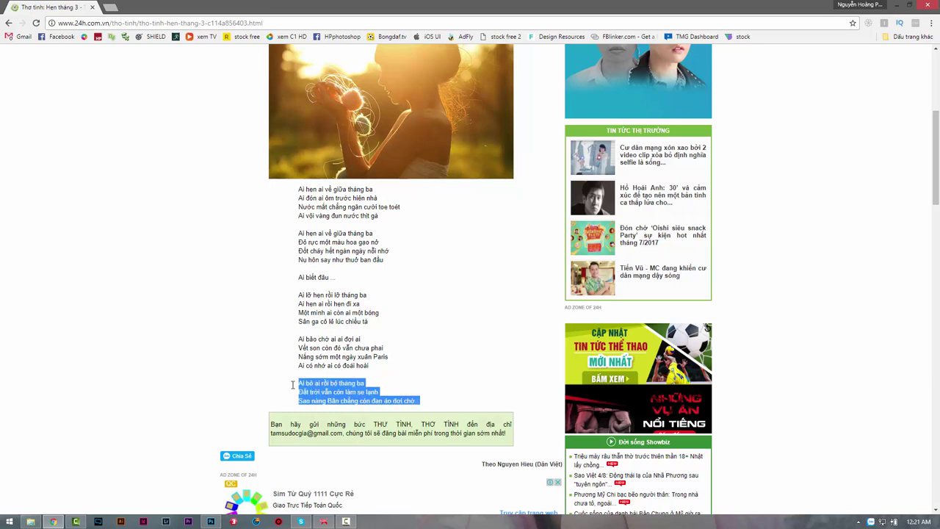
key(alt+Tab)
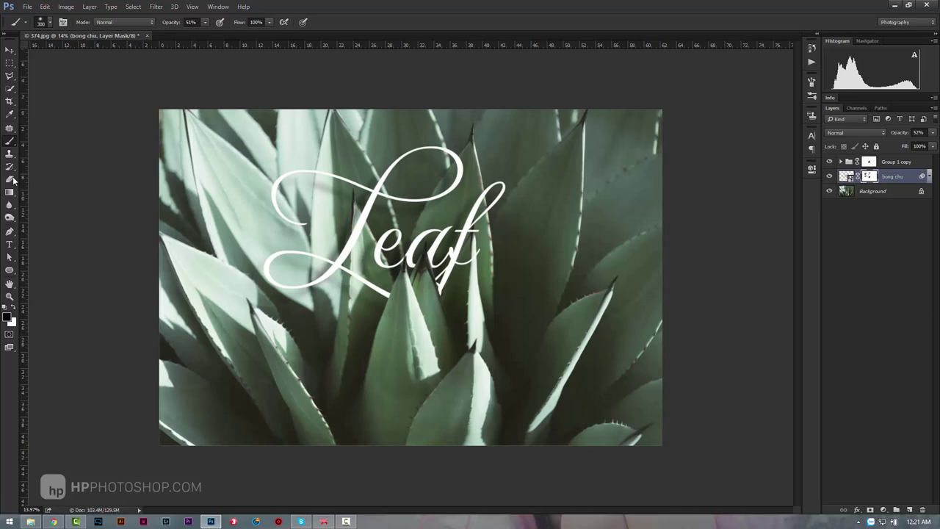
Paste the copied stanza as a 36 pt iCielBC Le Jeune Poster Light paragraph below Leaf
click(10, 244)
click(121, 22)
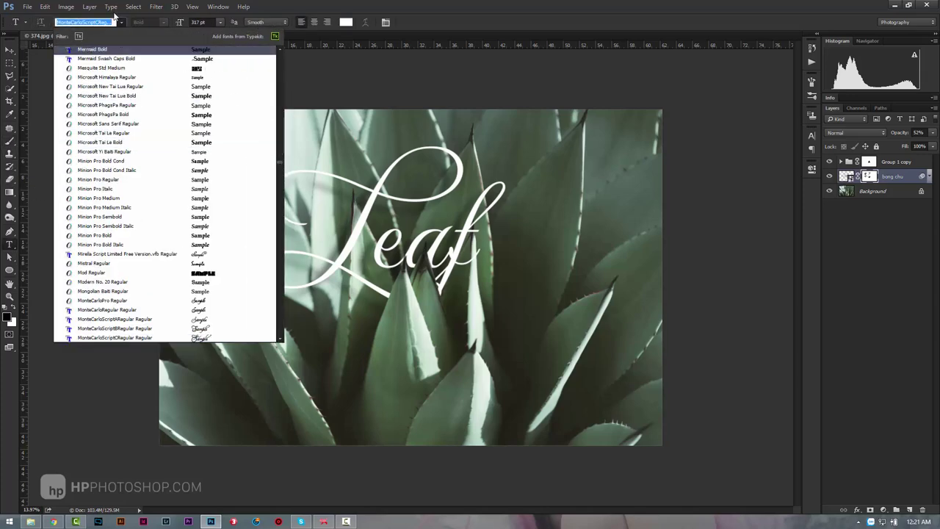
text(icie)
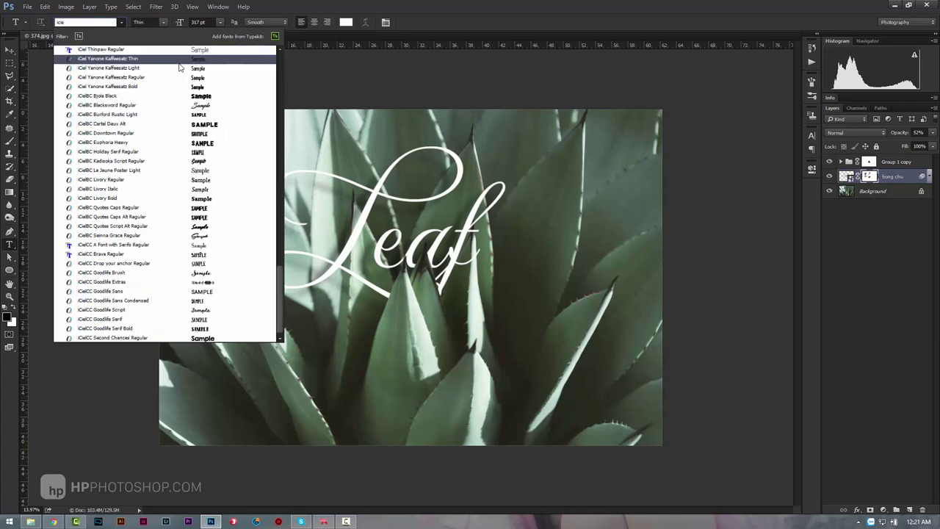
click(183, 170)
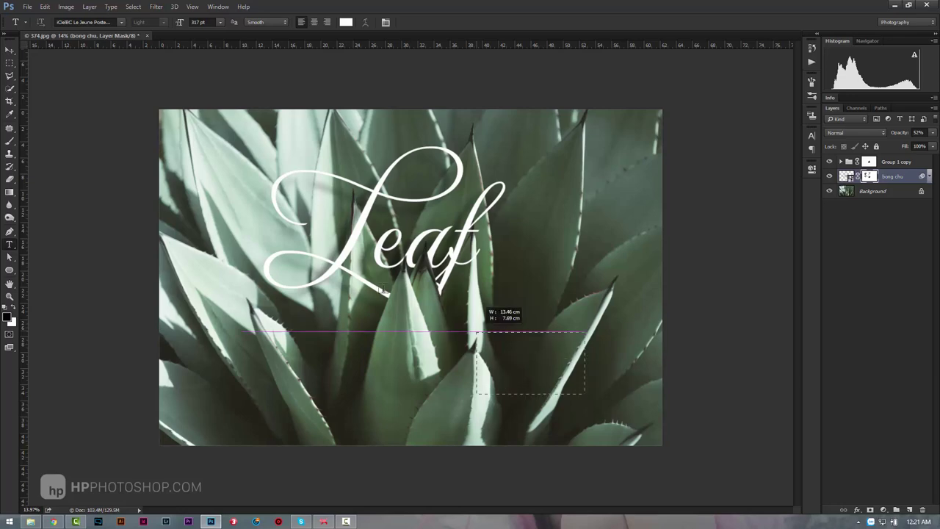
drag(355, 277, 585, 394)
click(220, 23)
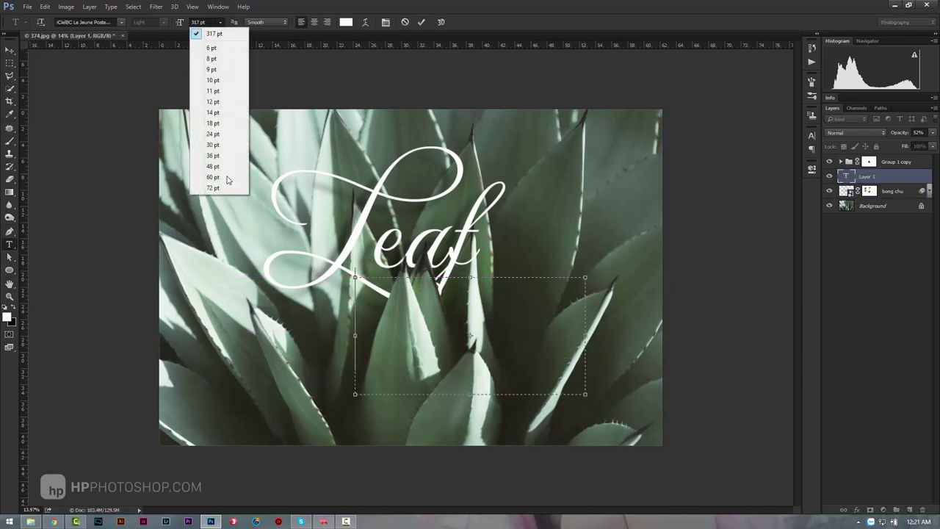
click(222, 163)
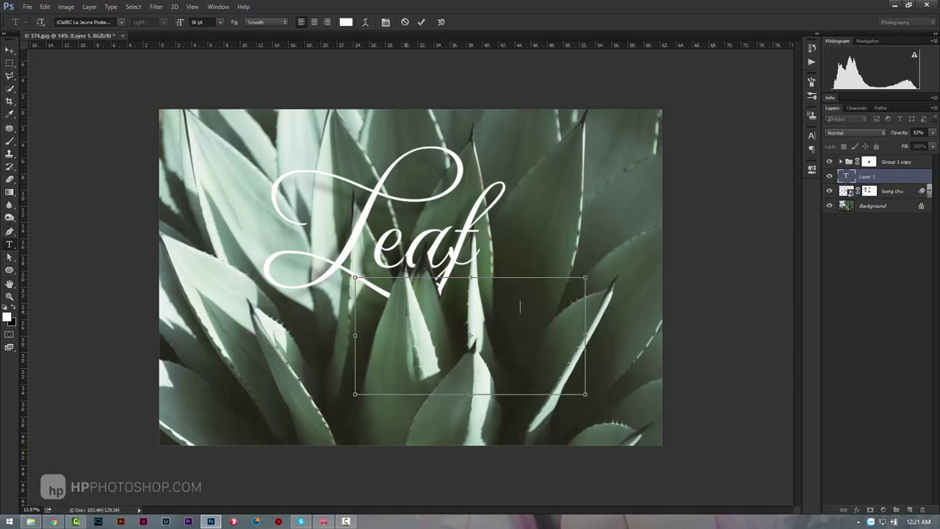
key(ctrl+v)
key(ctrl+a)
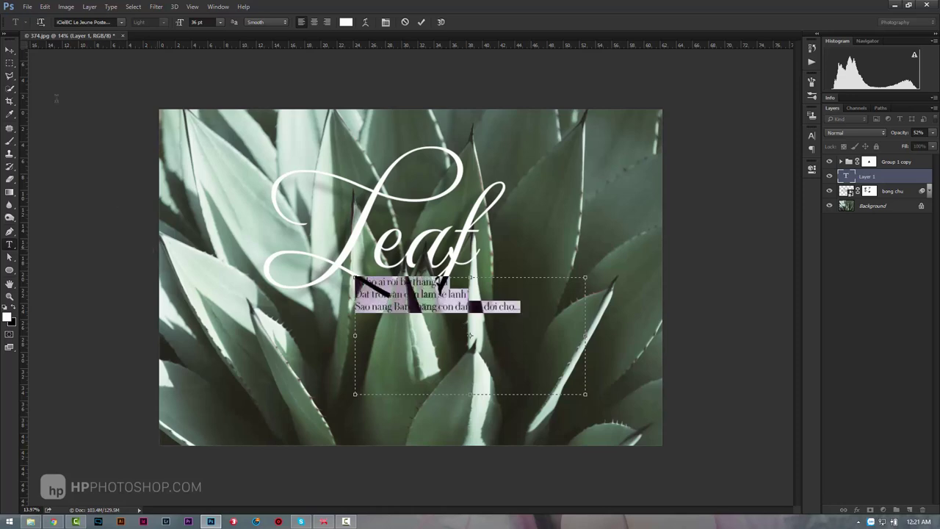
key(ctrl+Return)
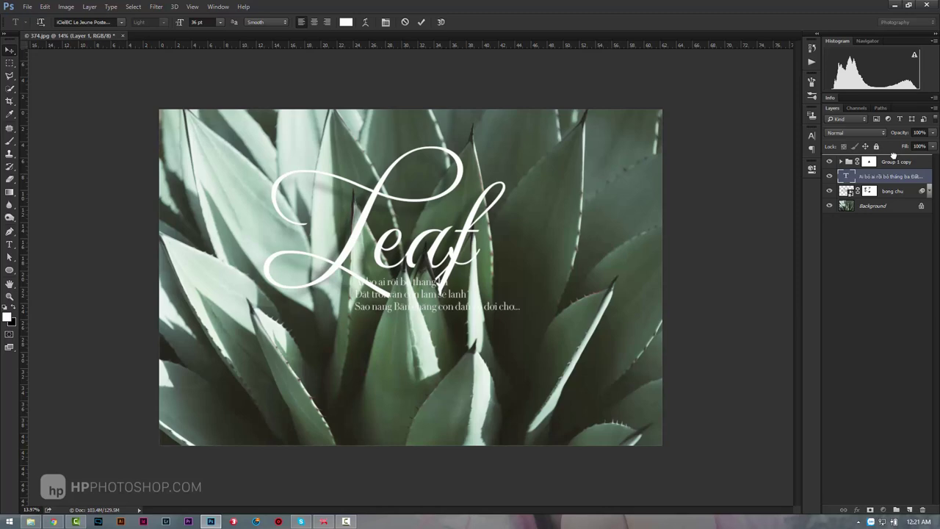
Move the poem layer above Group 1 copy and position the text right of Leaf
drag(893, 156, 893, 156)
key(v)
drag(399, 301, 526, 297)
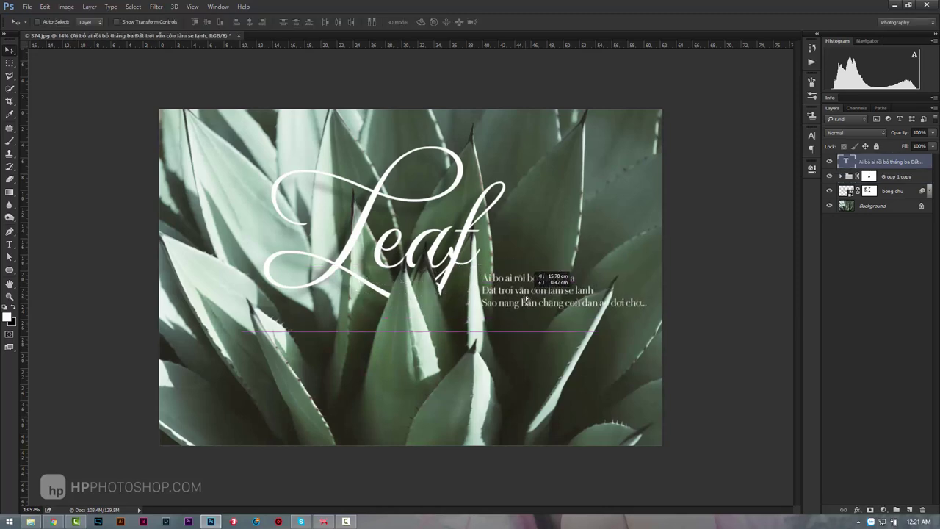
key(z)
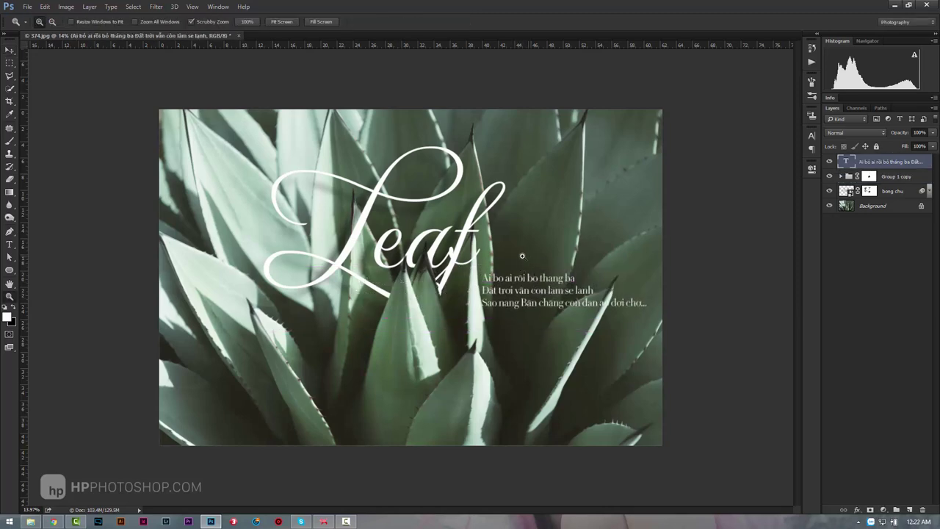
drag(522, 255, 526, 324)
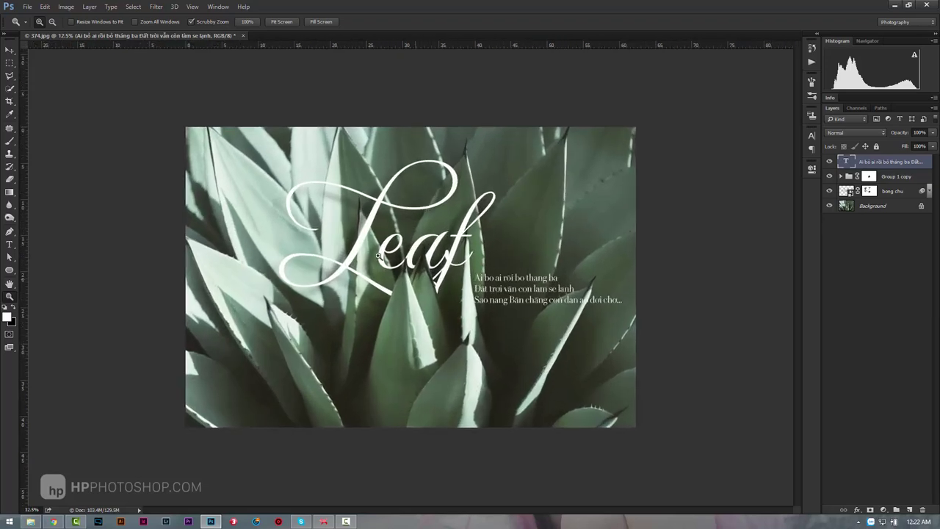
Drag sign.psd from the DATA drive's hinhanh folder into the document
click(30, 521)
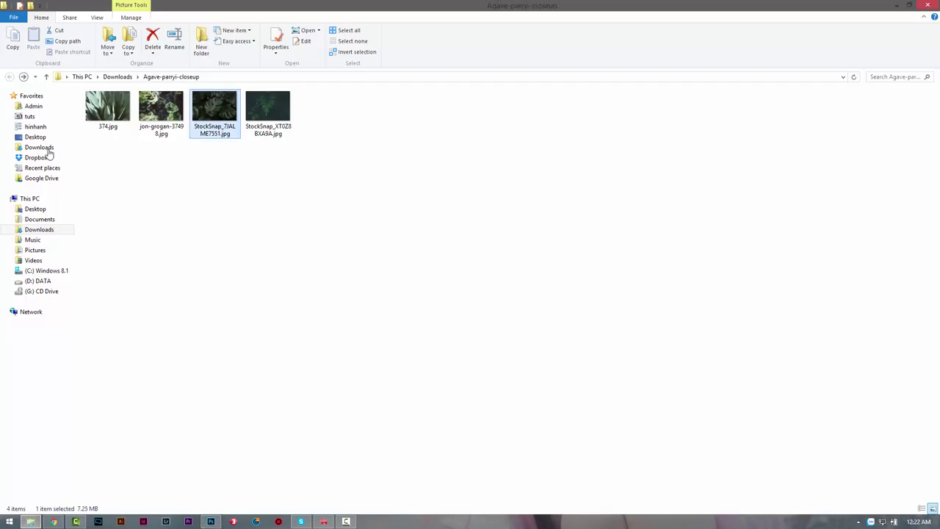
click(23, 78)
click(23, 78)
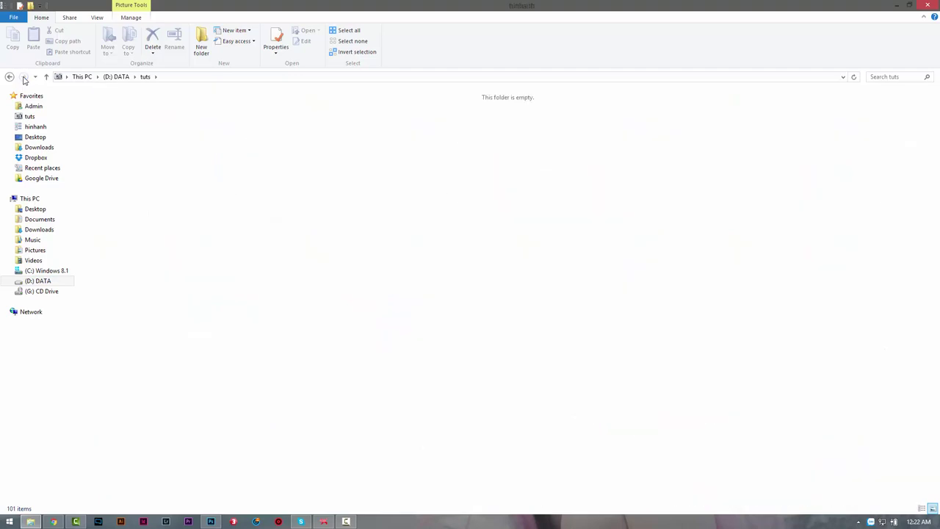
drag(748, 117, 492, 318)
Place the signature, set it to Screen blending, and move it toward the bottom right
key(Return)
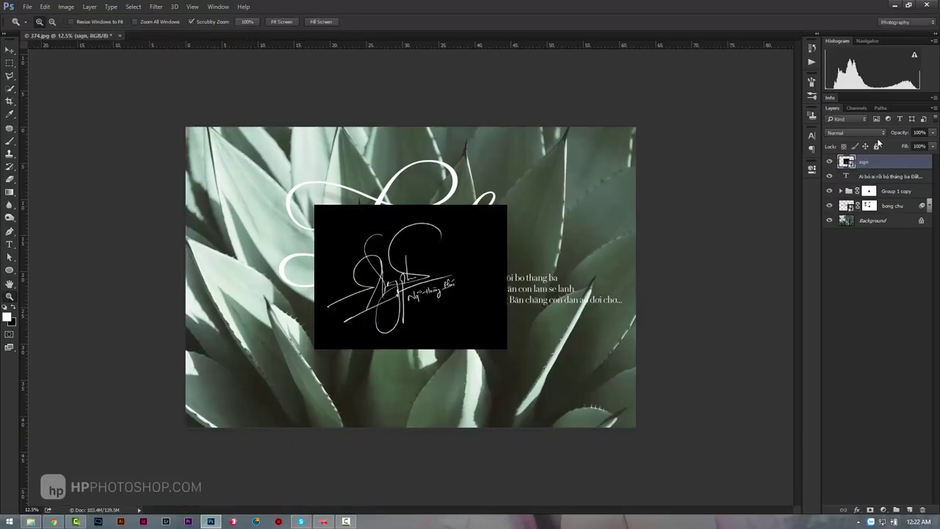
click(856, 132)
click(852, 200)
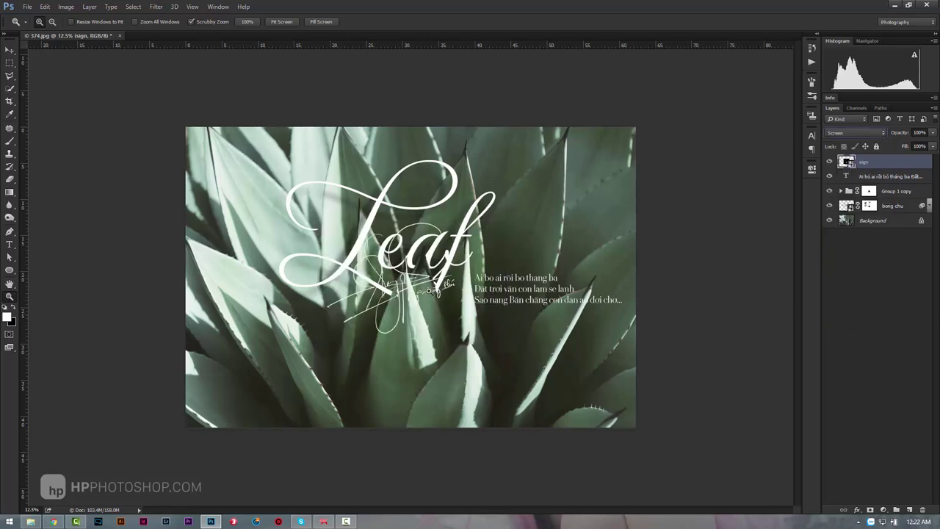
drag(414, 282, 441, 283)
key(v)
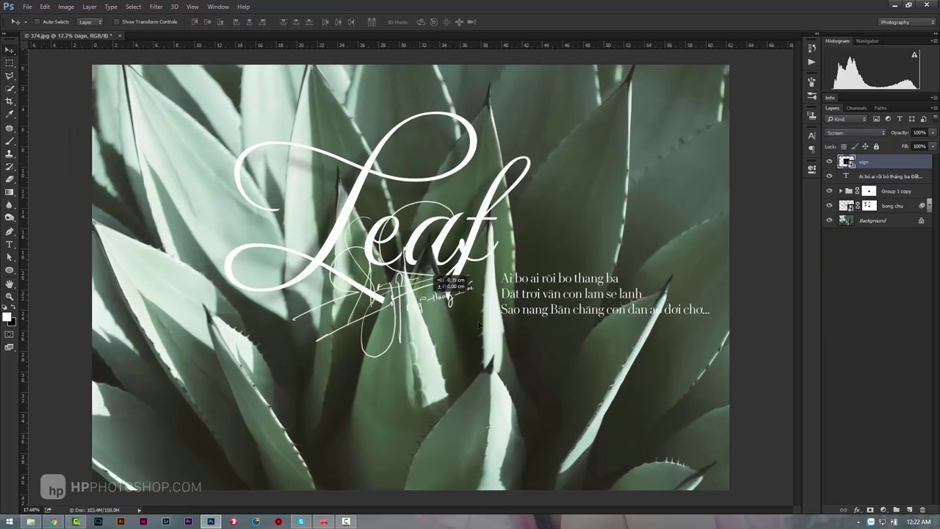
drag(457, 316, 684, 426)
Scale the signature to about 51% and settle it in the bottom-right corner
key(ctrl+t)
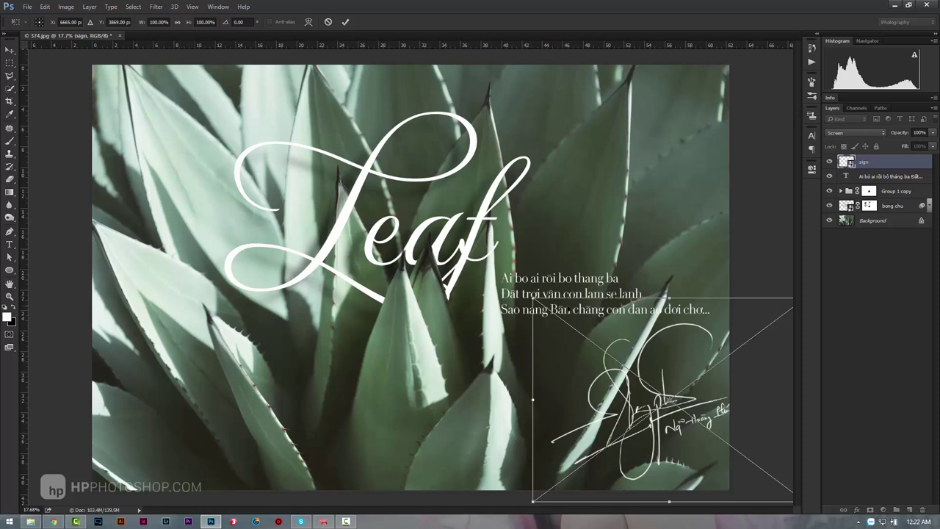
drag(533, 298, 599, 347)
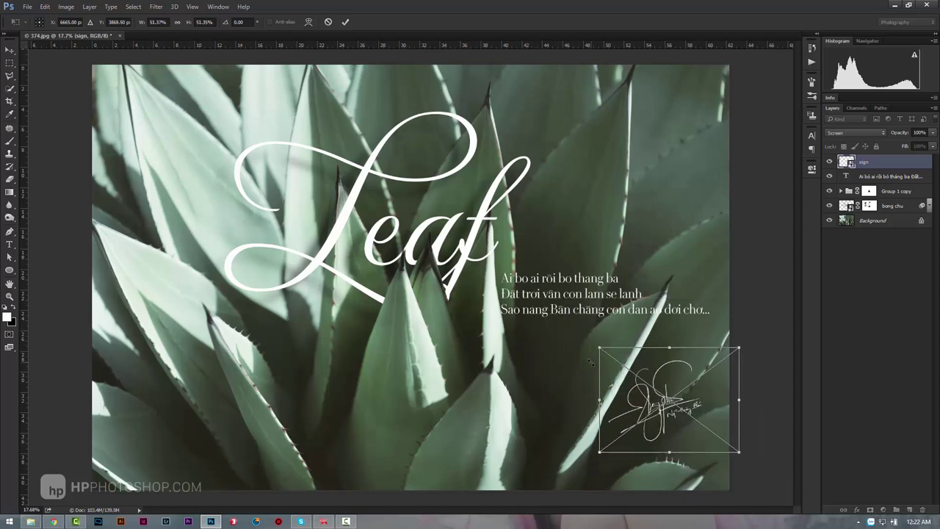
key(Return)
drag(690, 399, 694, 423)
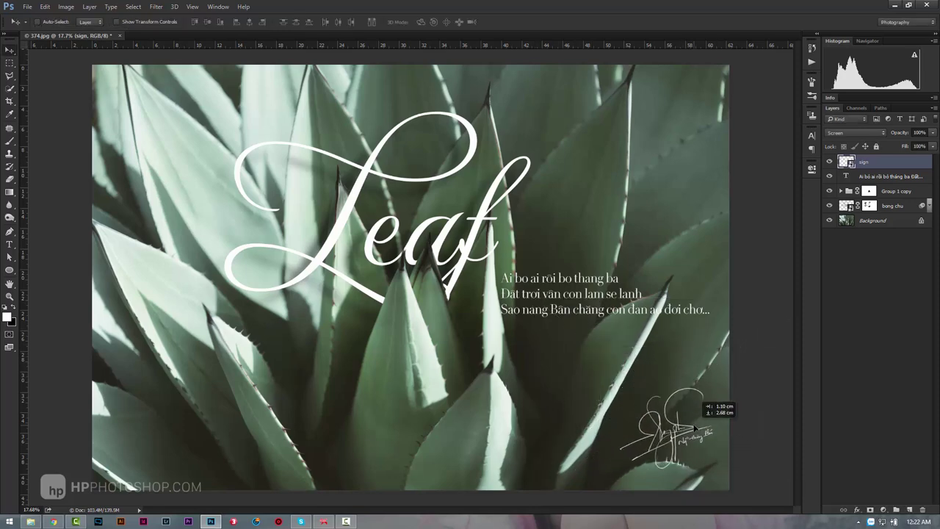
key(z)
drag(441, 253, 372, 253)
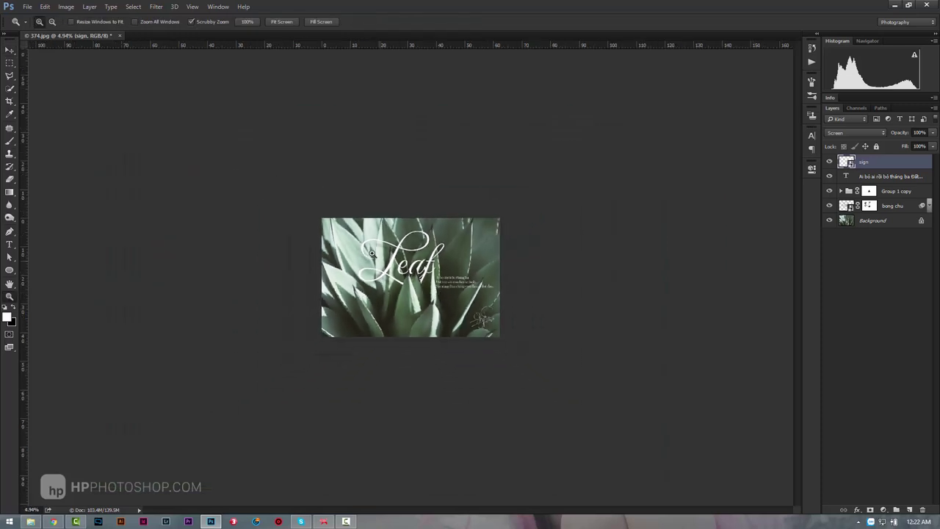
click(372, 252)
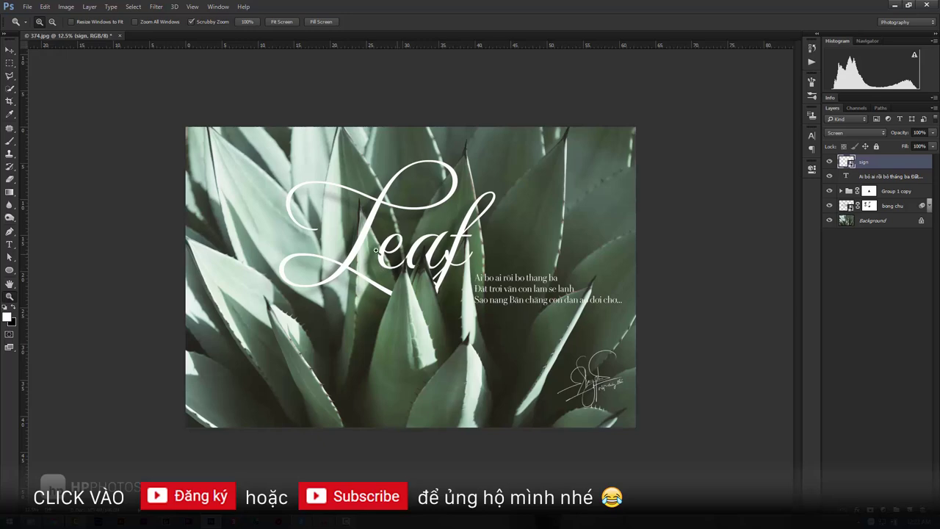
mouse_move(412, 229)
mouse_down()
mouse_move(405, 254)
mouse_move(374, 248)
mouse_move(433, 258)
mouse_up()
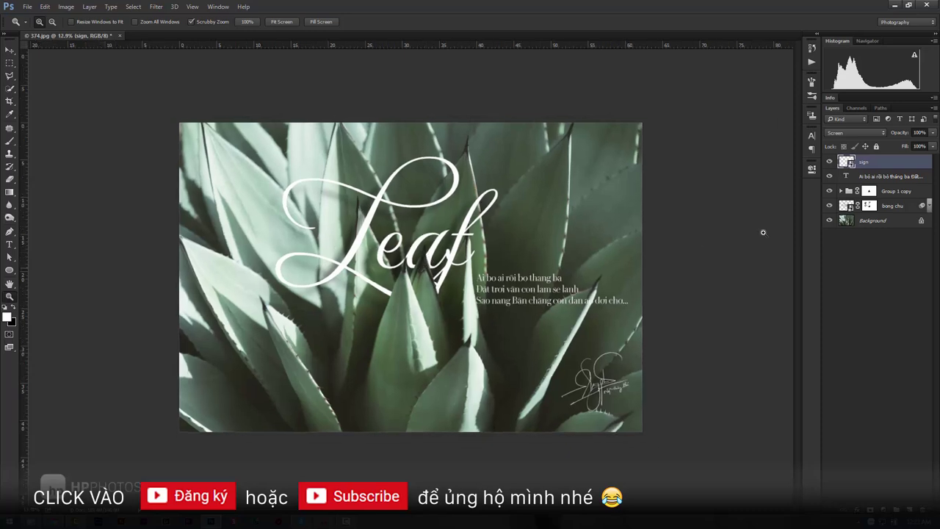